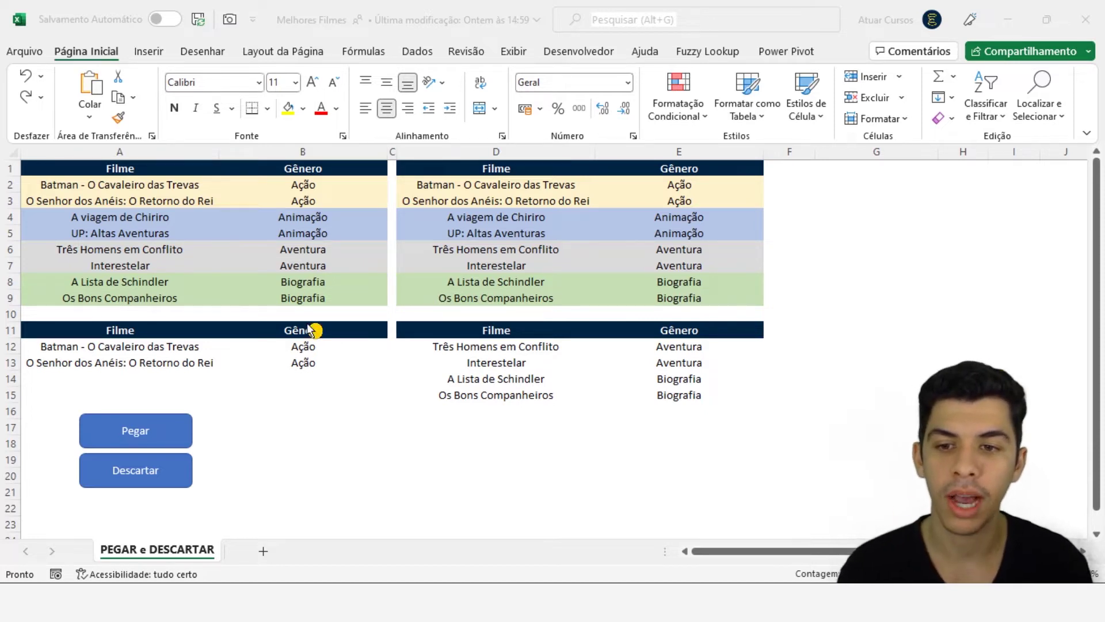
Step: Clear the lower-left result entries in A12:B13
left_click_drag(180, 367, 288, 345)
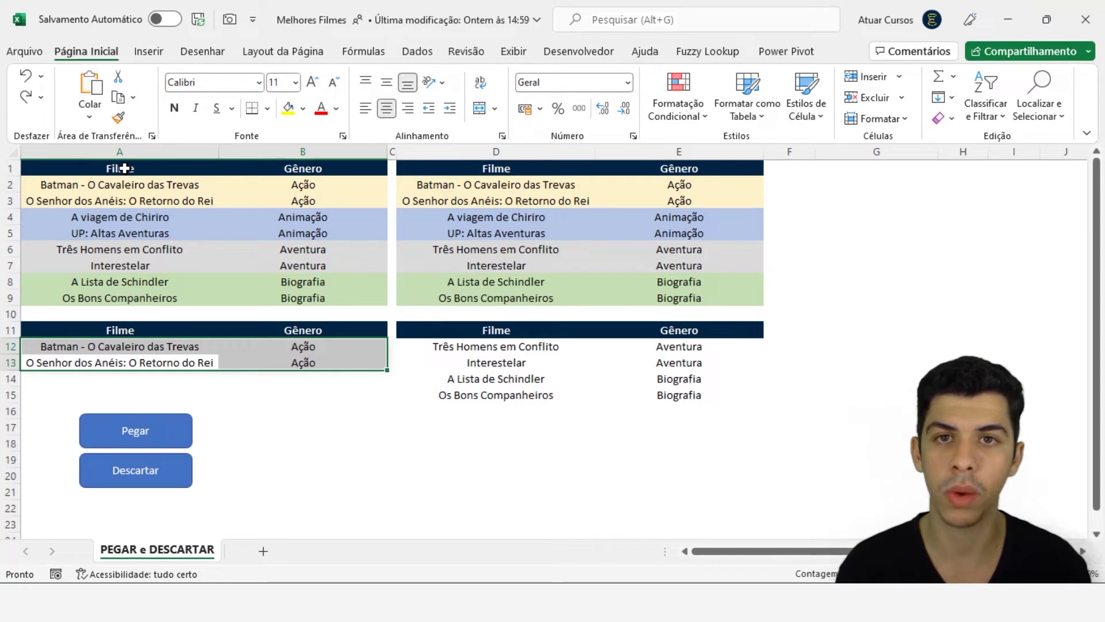
left_click_drag(140, 167, 314, 288)
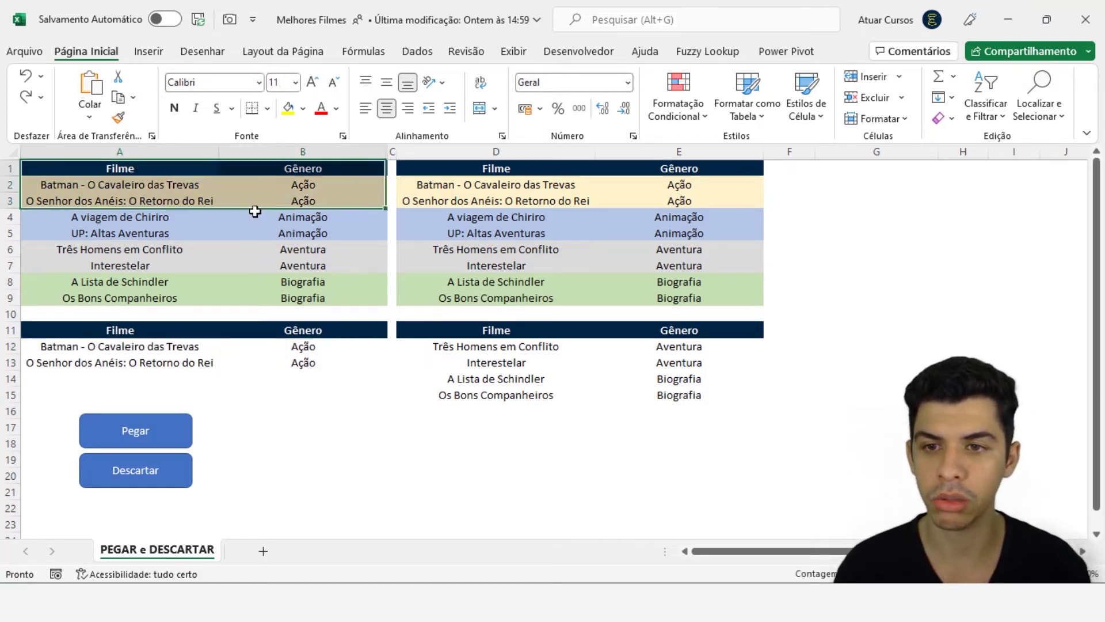
left_click_drag(494, 171, 684, 311)
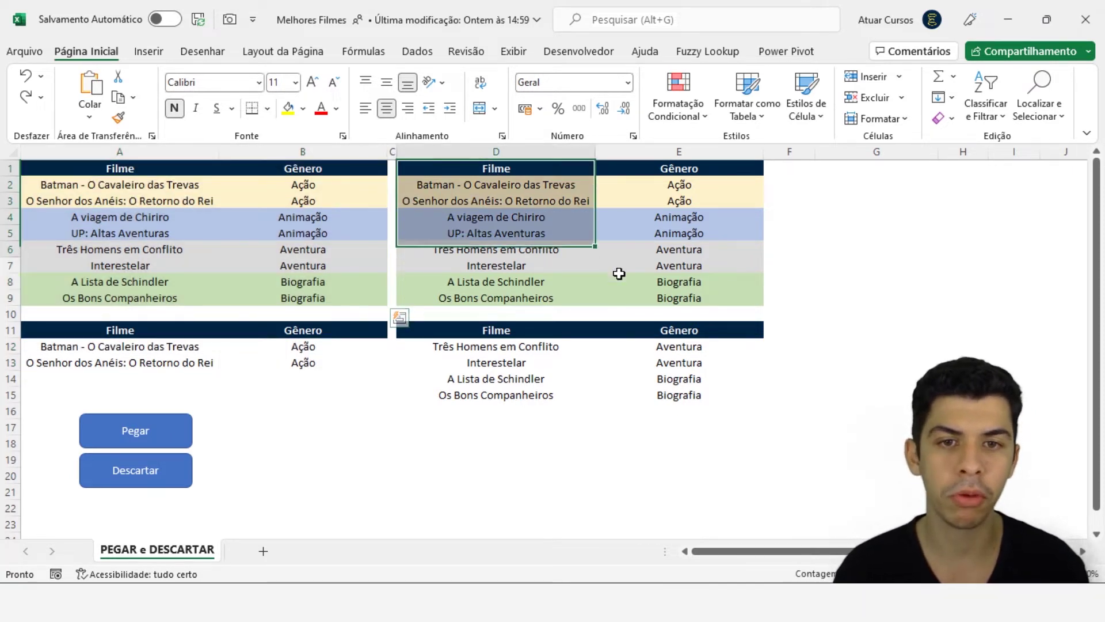
left_click_drag(151, 351, 351, 361)
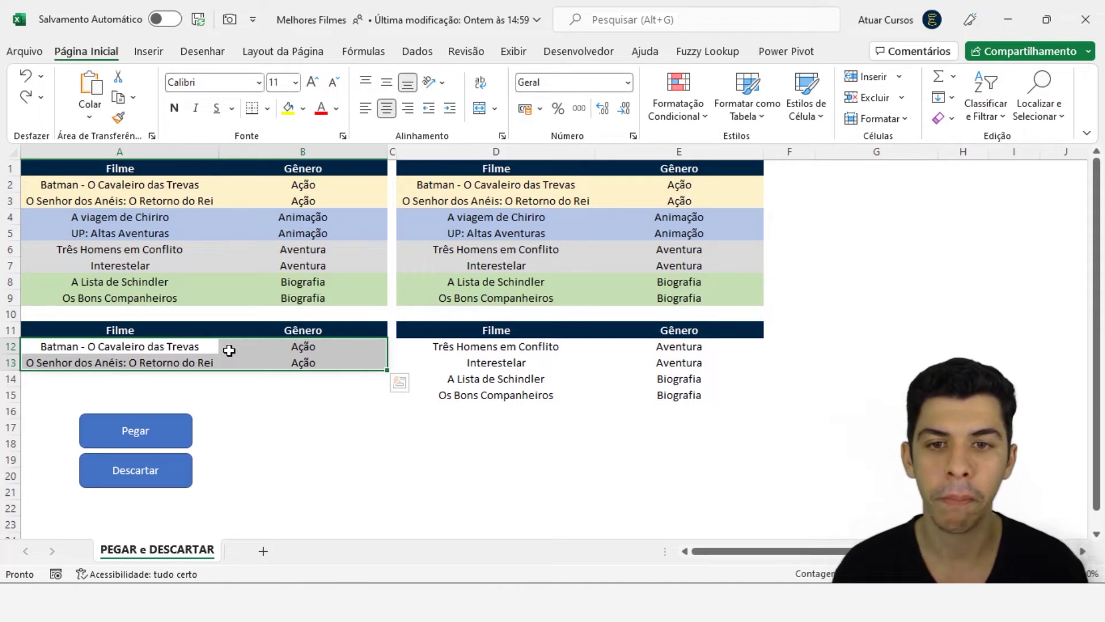
left_click_drag(440, 249, 691, 296)
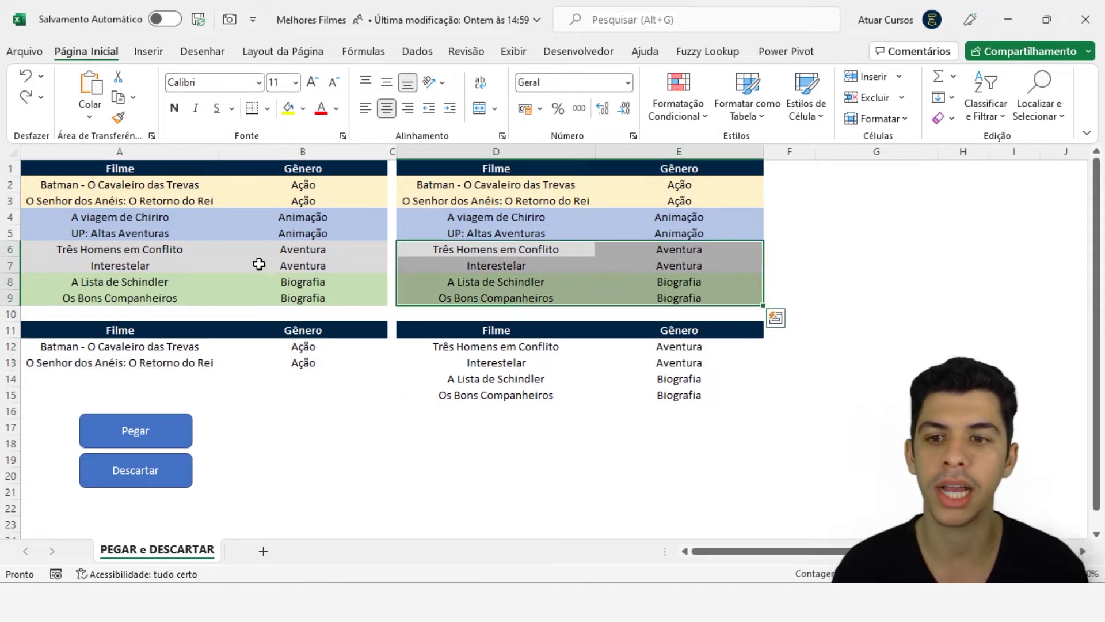
left_click_drag(150, 192, 299, 217)
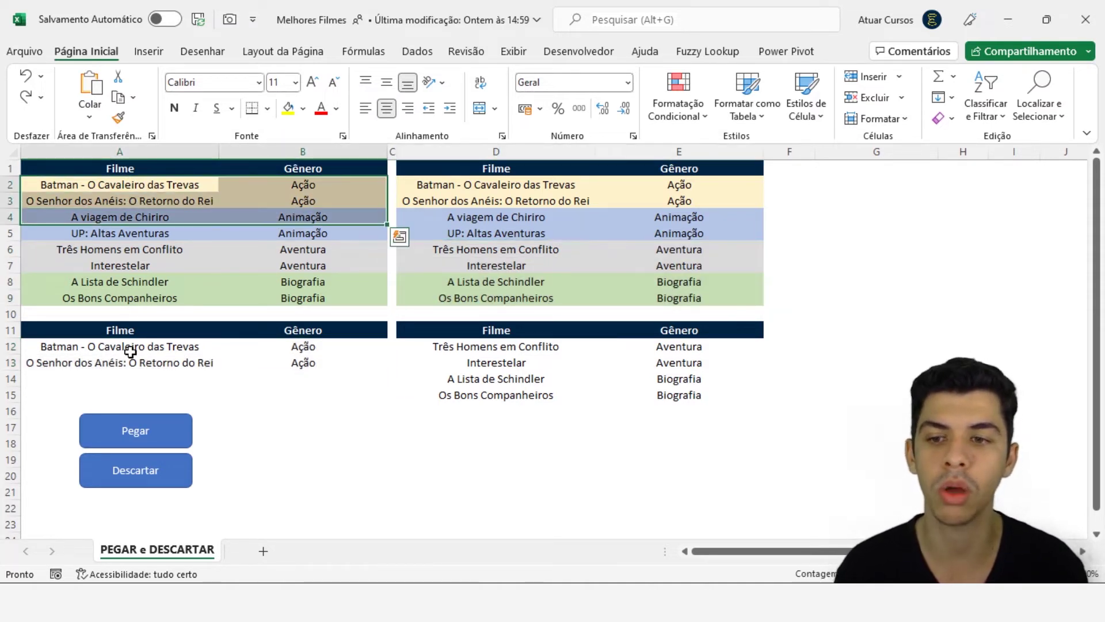
left_click_drag(130, 351, 282, 368)
key("Delete")
Step: Clear the lower-right result entries in D12:E15
left_click(495, 368)
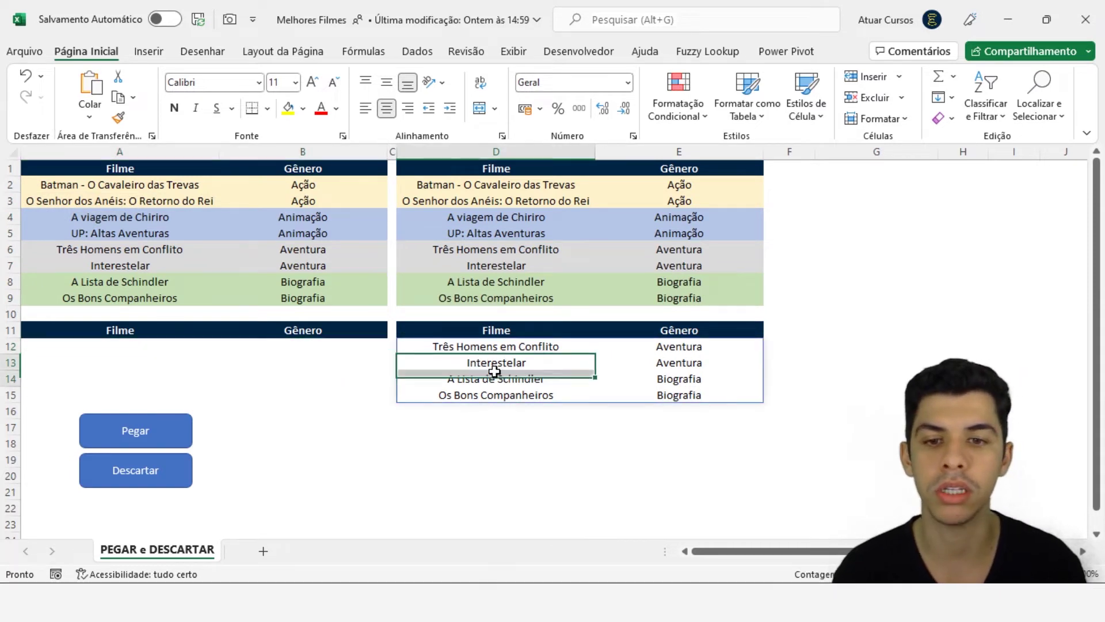
left_click_drag(495, 346, 700, 397)
key("Delete")
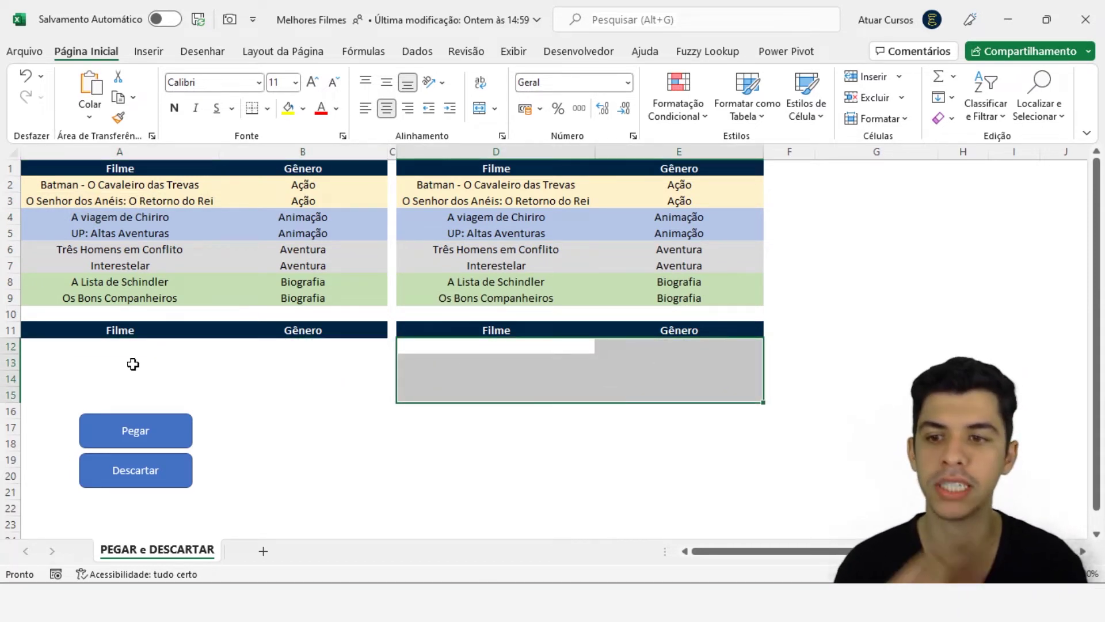
left_click(130, 350)
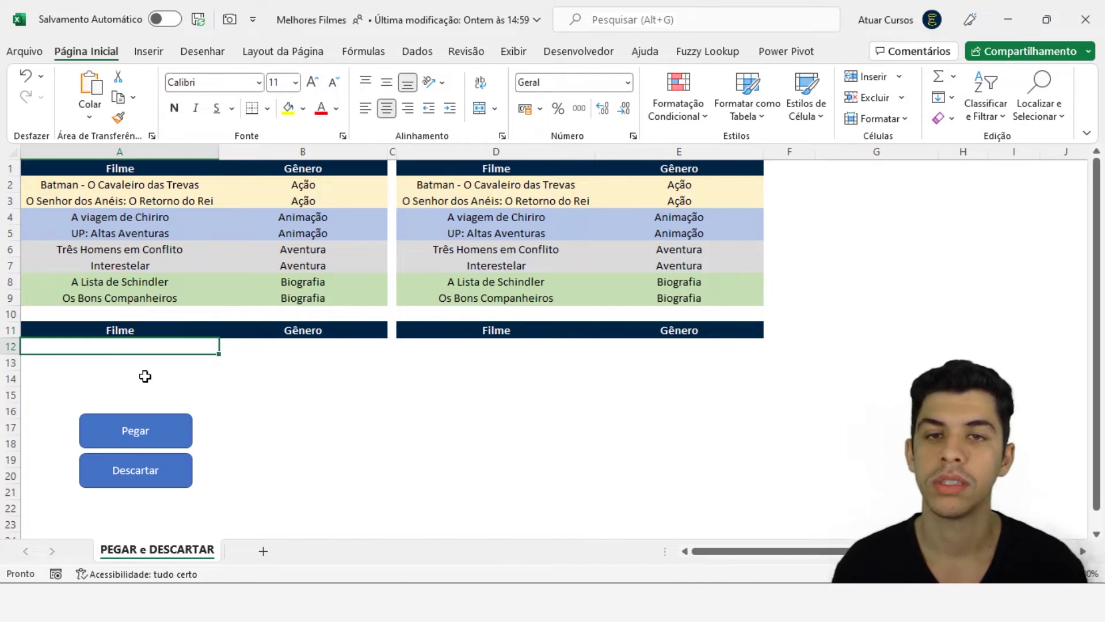
Step: Enter =PEGAR(A2:B9;3) in A12 to return the first three films and genres
type("=pegar")
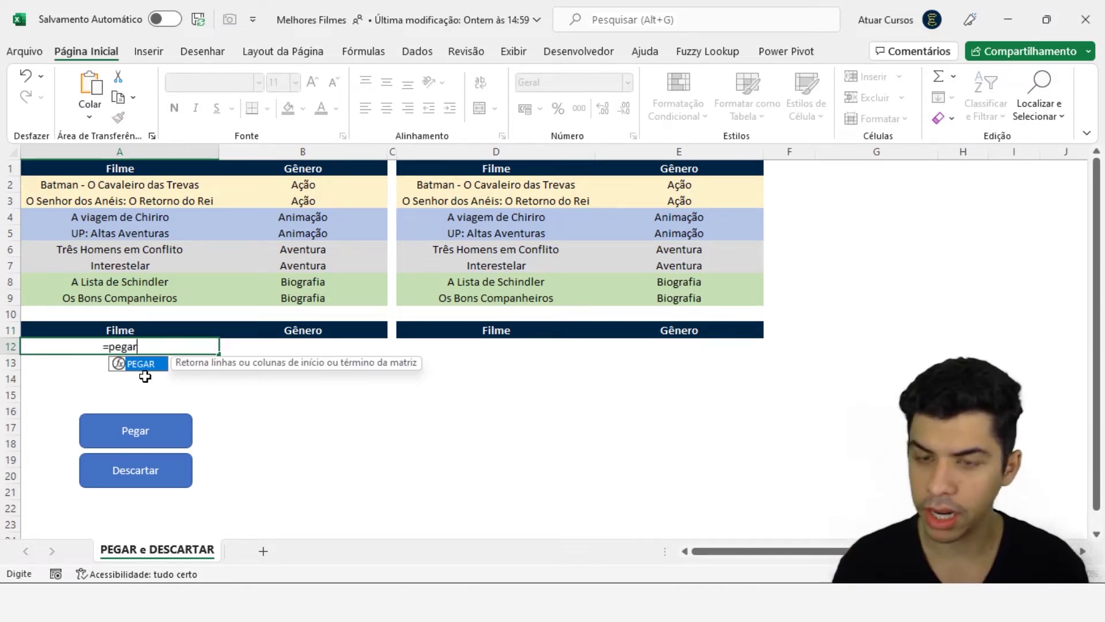
key("Tab")
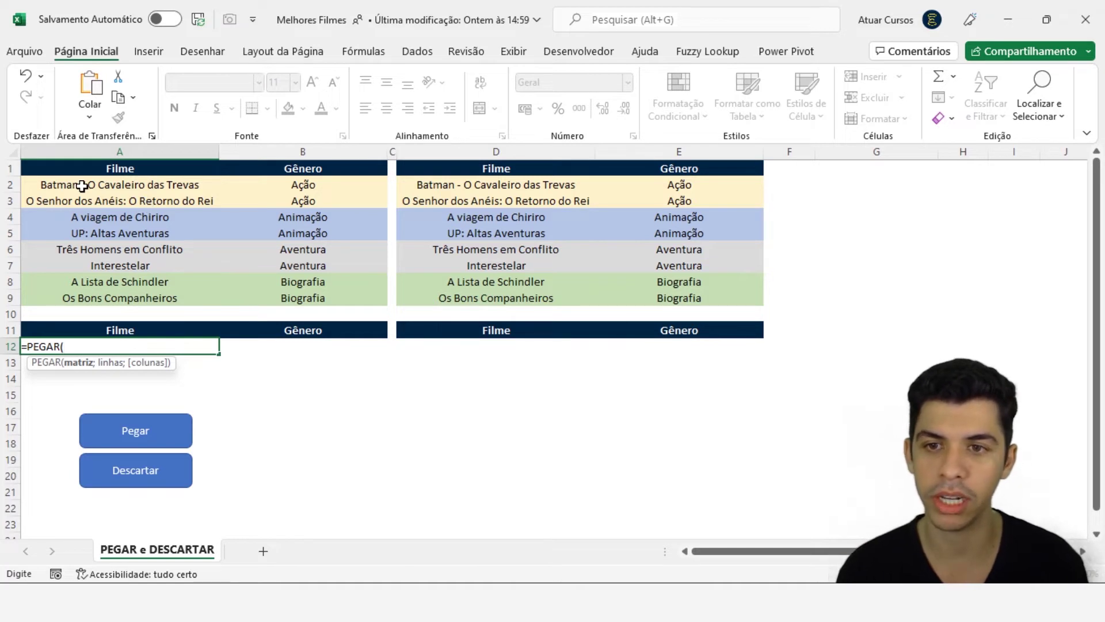
mouse_move(82, 184)
left_mouse_down()
mouse_move(112, 196)
mouse_move(142, 311)
left_mouse_up()
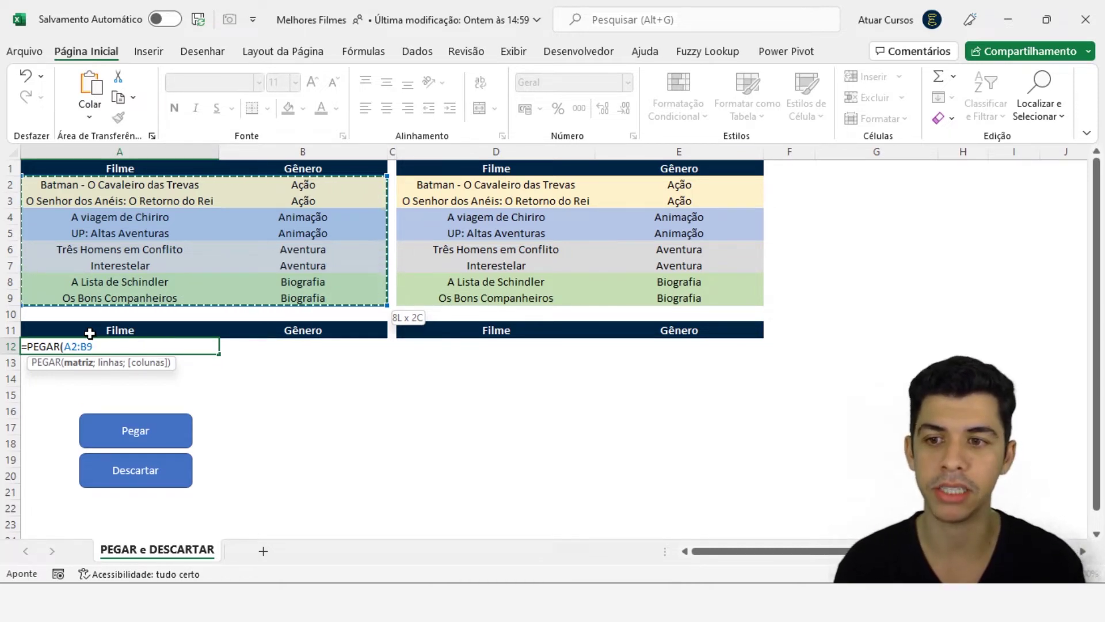
type(";3")
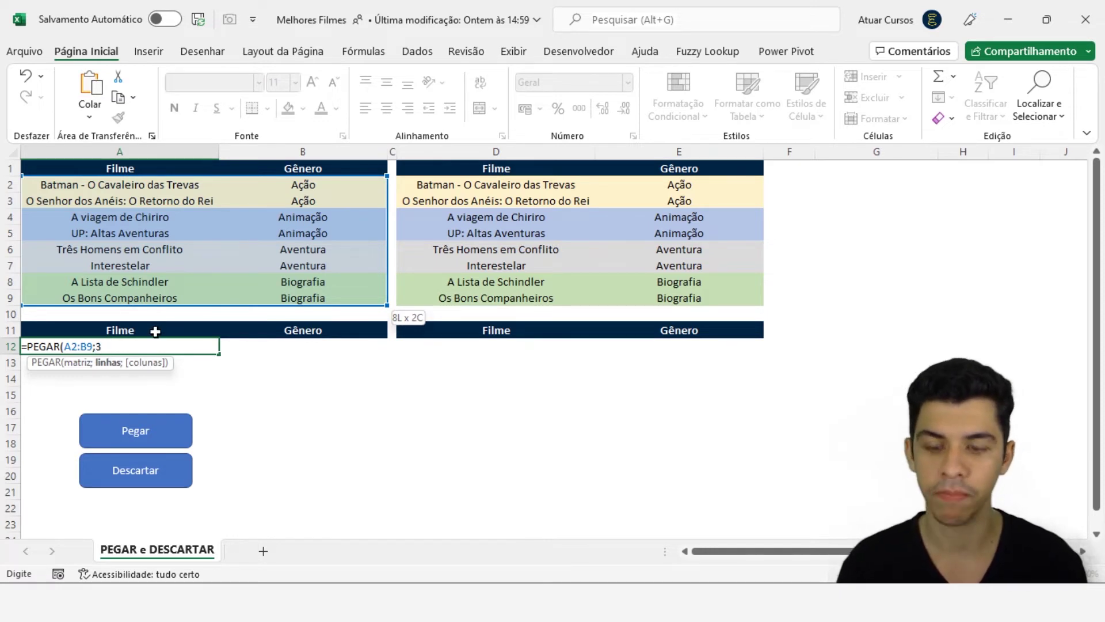
type(";")
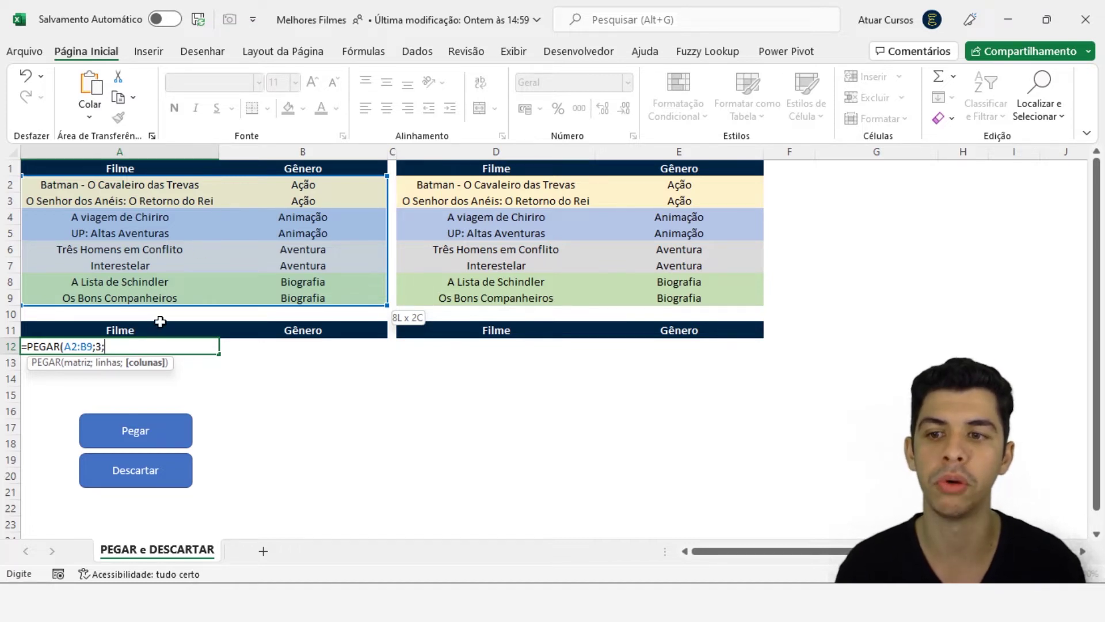
type("1")
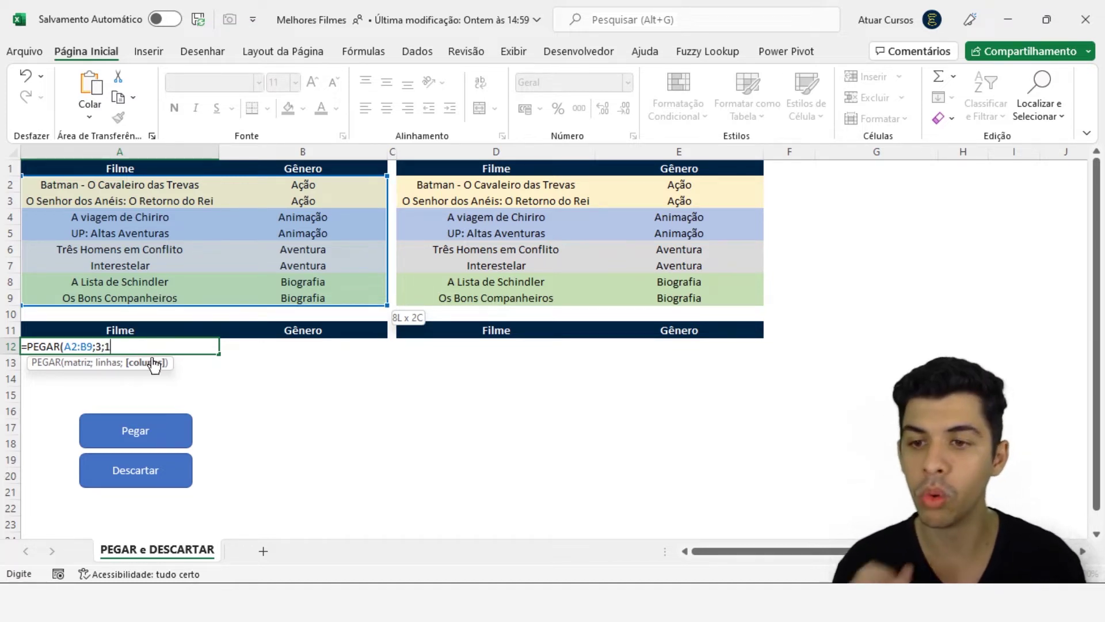
key("BackSpace")
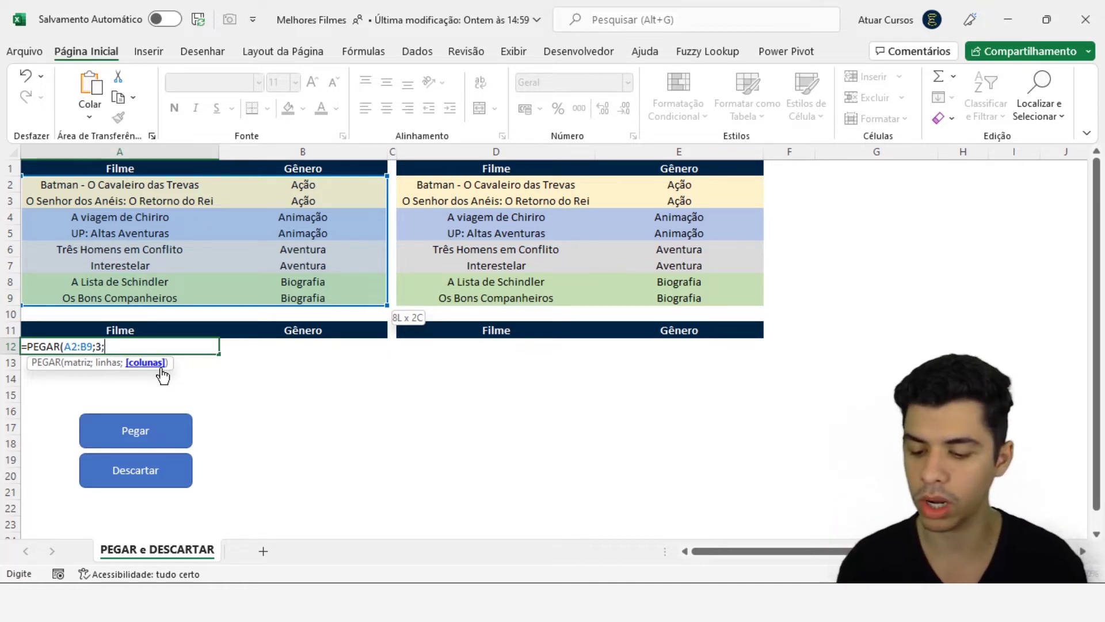
type("2")
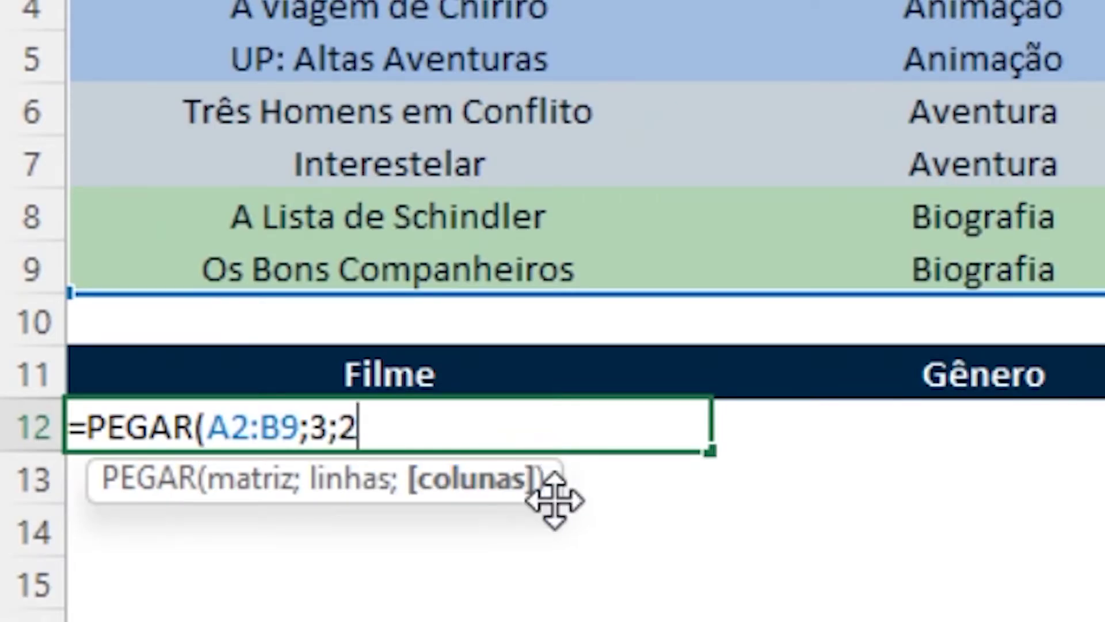
key("BackSpace")
key("BackSpace")
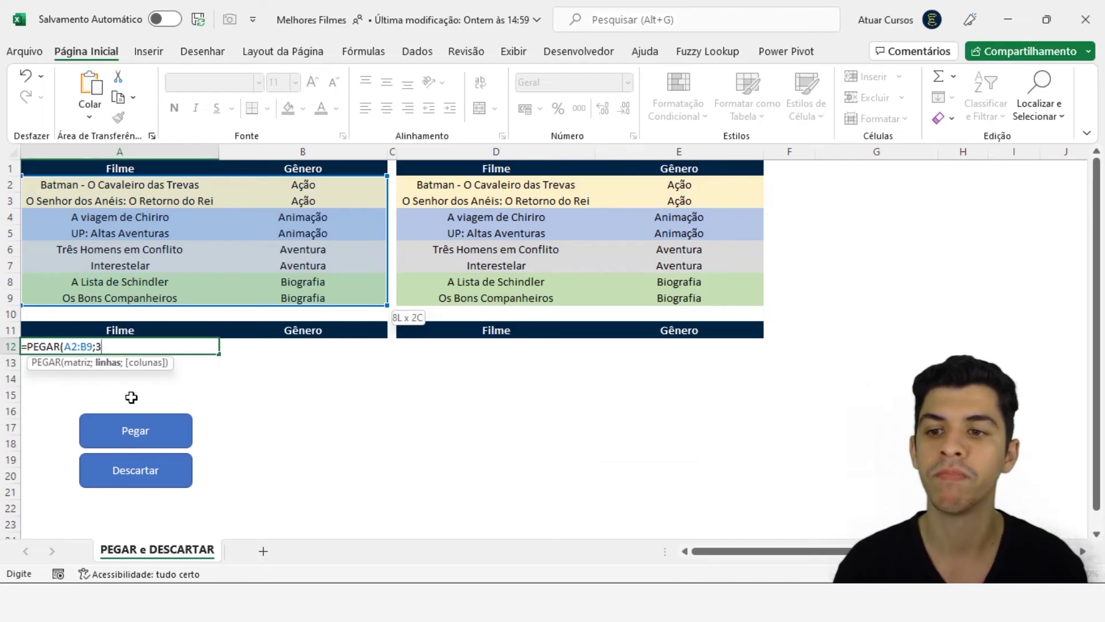
type(")")
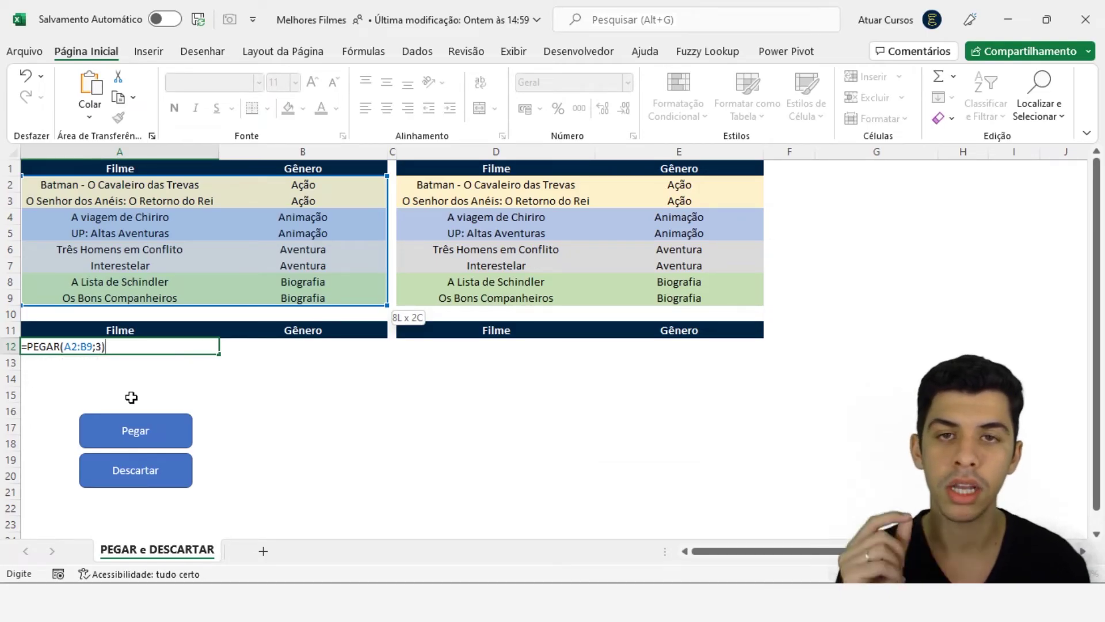
key("Return")
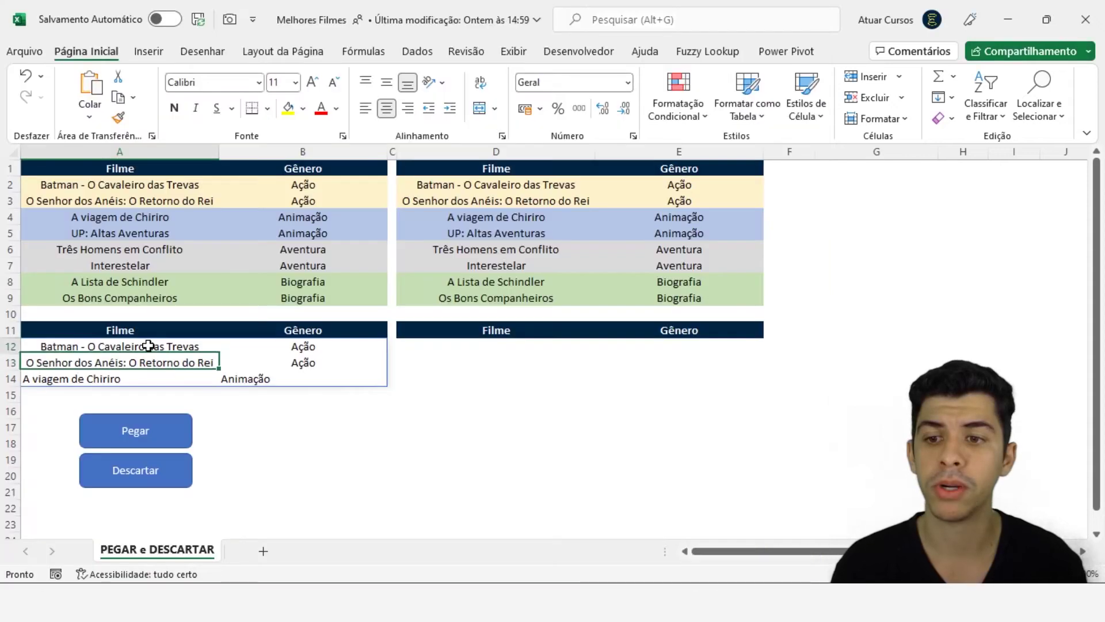
Step: Turn on Barra de Fórmulas from the Exibir view settings
left_click(150, 346)
left_click(155, 363)
left_click(160, 375)
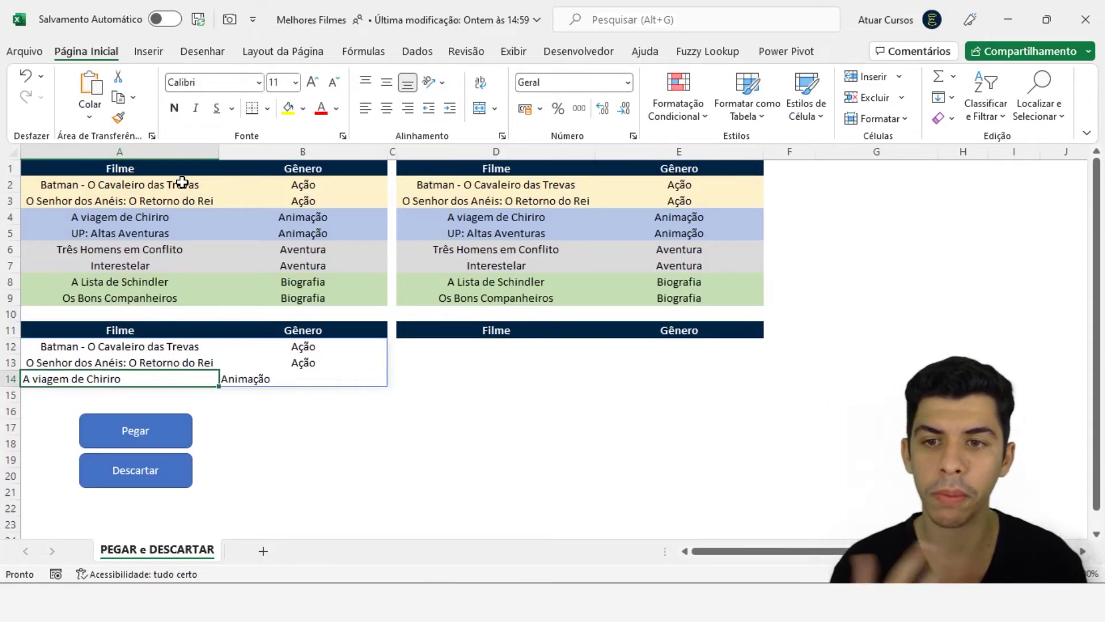
left_click(177, 343)
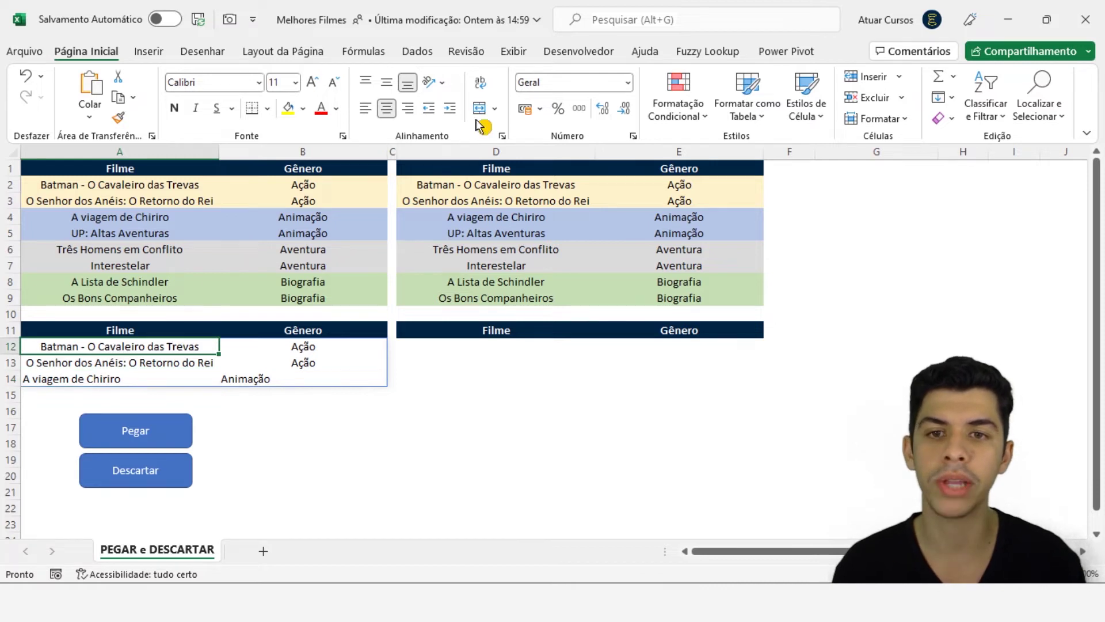
left_click(514, 53)
left_click(577, 83)
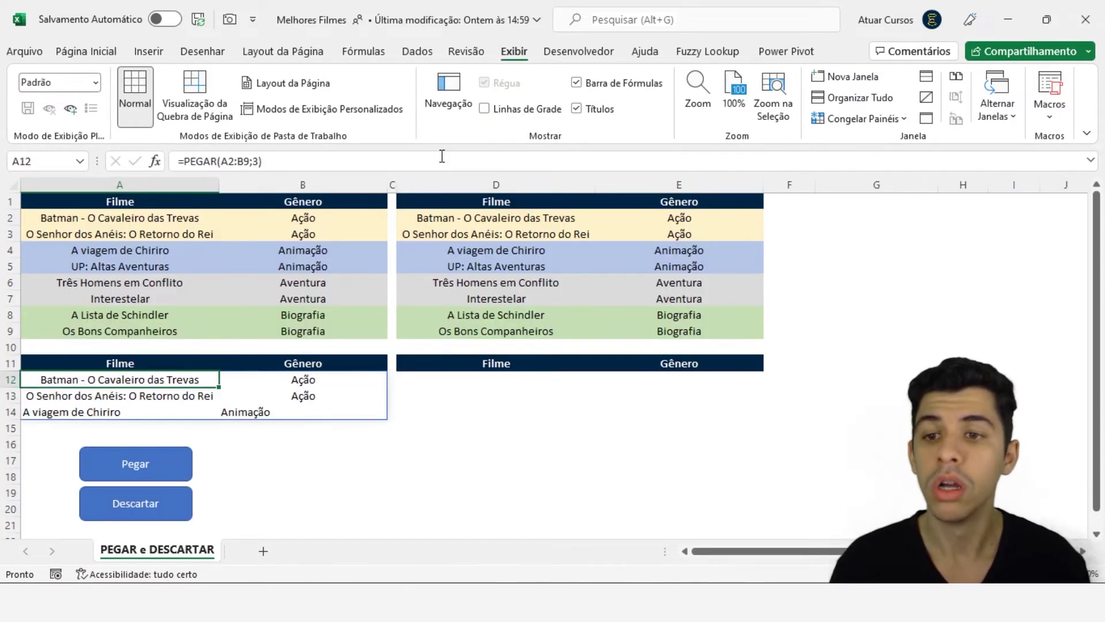
Step: Change the A12 formula to =PEGAR(A2:B9;2) so only two films are returned
left_click(262, 161)
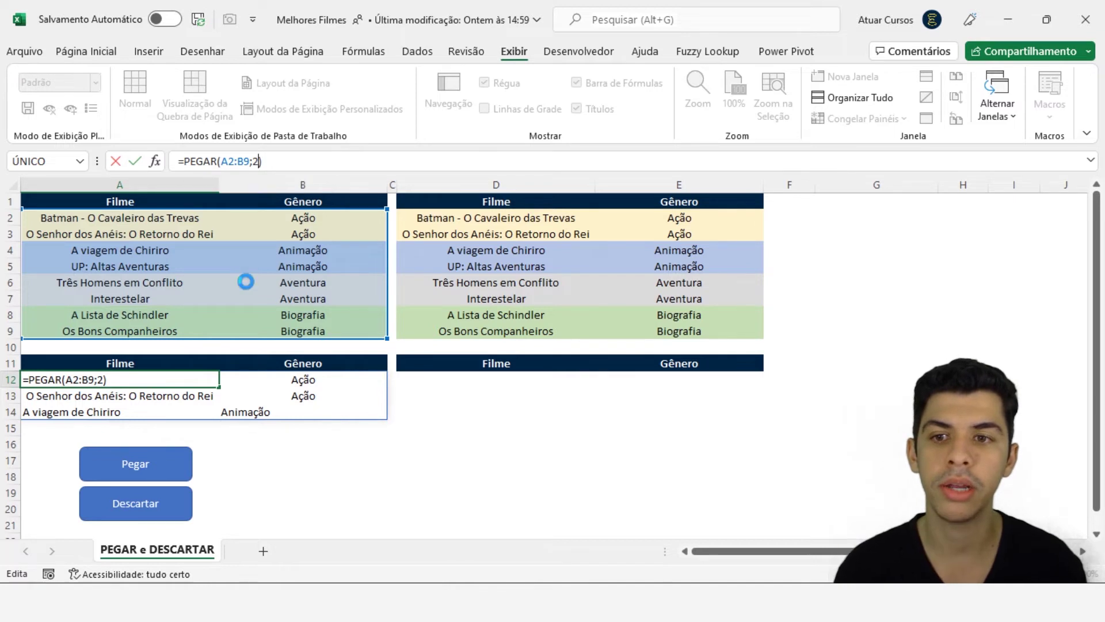
key("Return")
left_click_drag(107, 379, 300, 403)
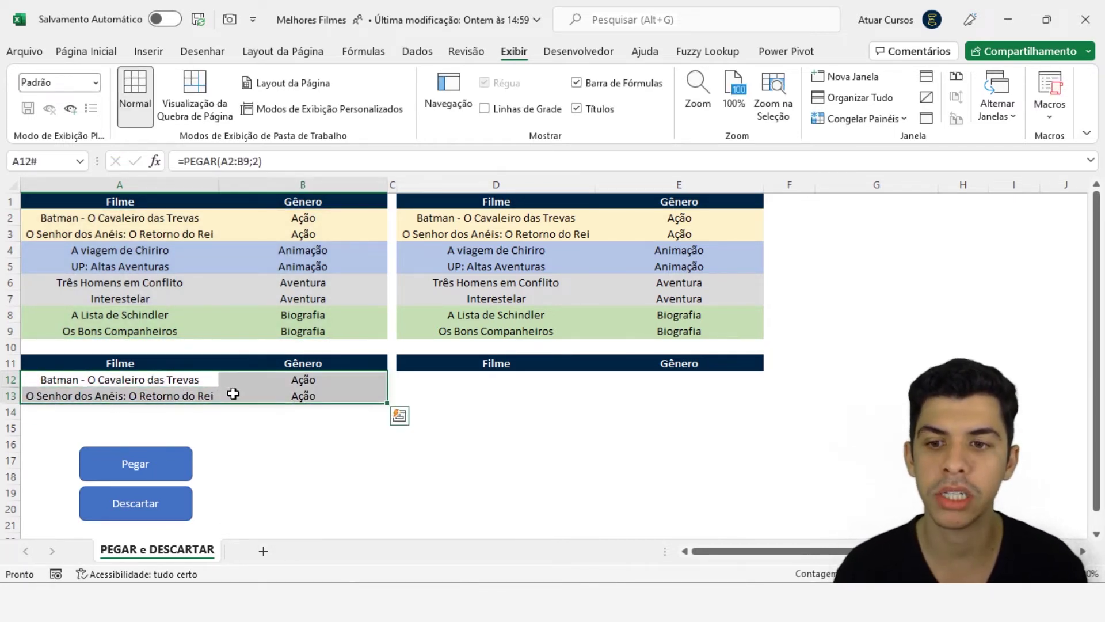
left_click_drag(193, 393, 195, 383)
left_click(225, 426)
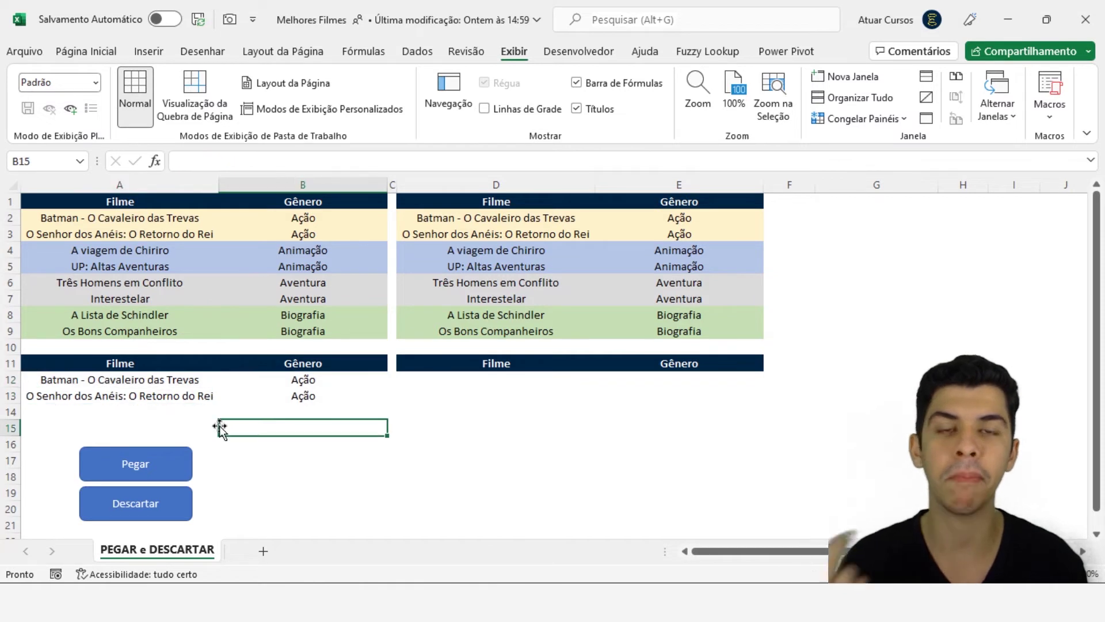
Step: Run the Pegar macro to colour A2:B3 green and A4:B9 red
left_click(151, 465)
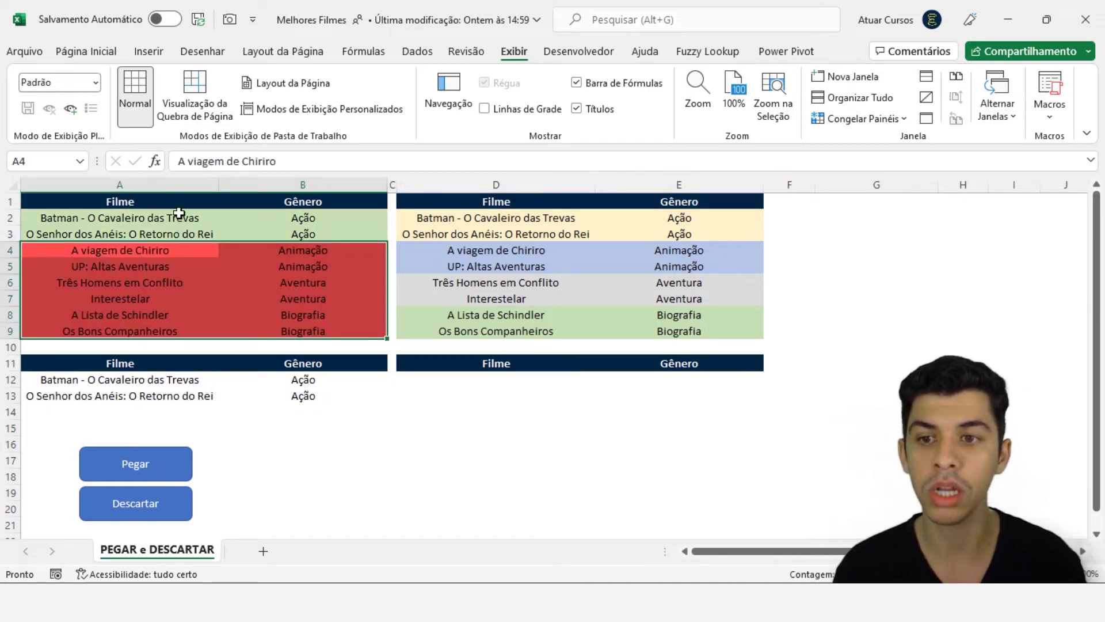
mouse_move(180, 218)
left_mouse_down()
mouse_move(208, 275)
mouse_move(333, 328)
left_mouse_up()
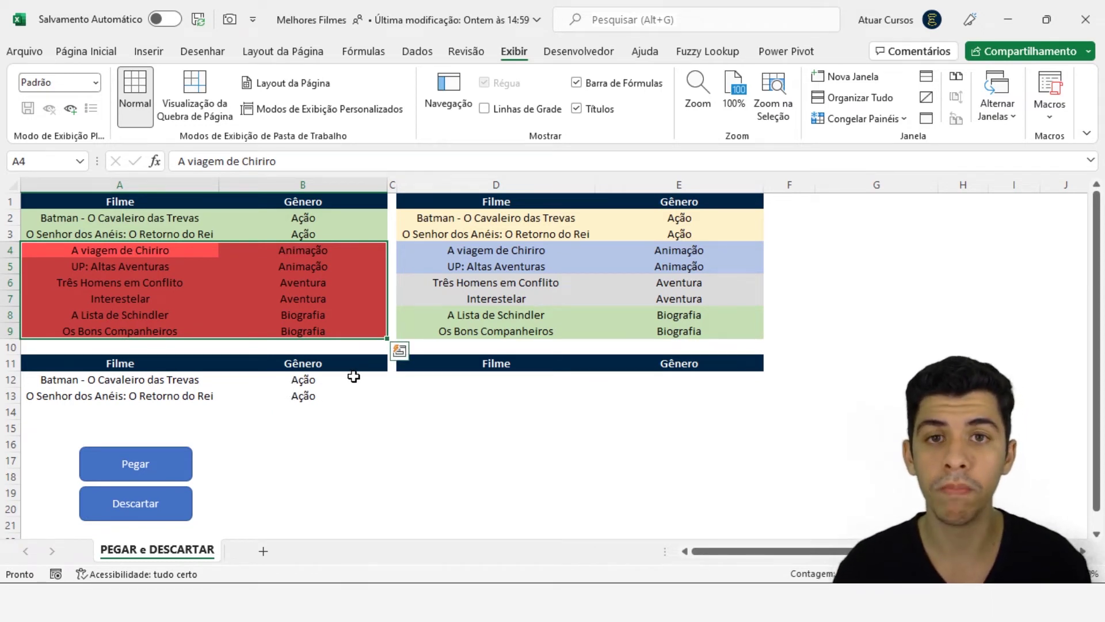
Step: Enter =DESCARTAR(D2:E9;4;2) in D12, which returns a #CALC! error
left_click(428, 378)
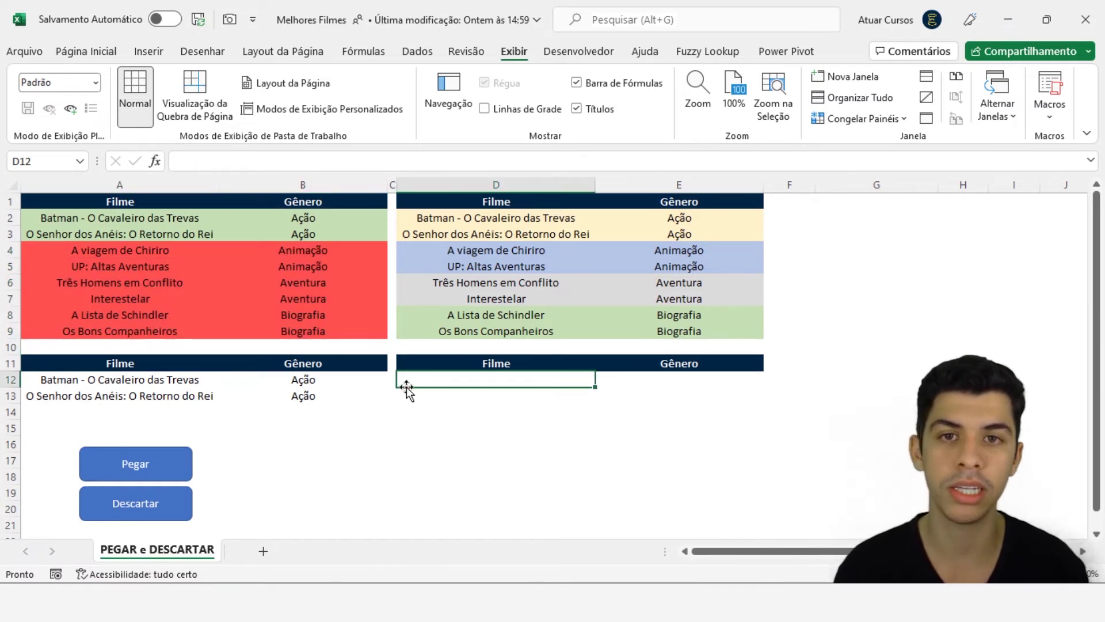
type("=des")
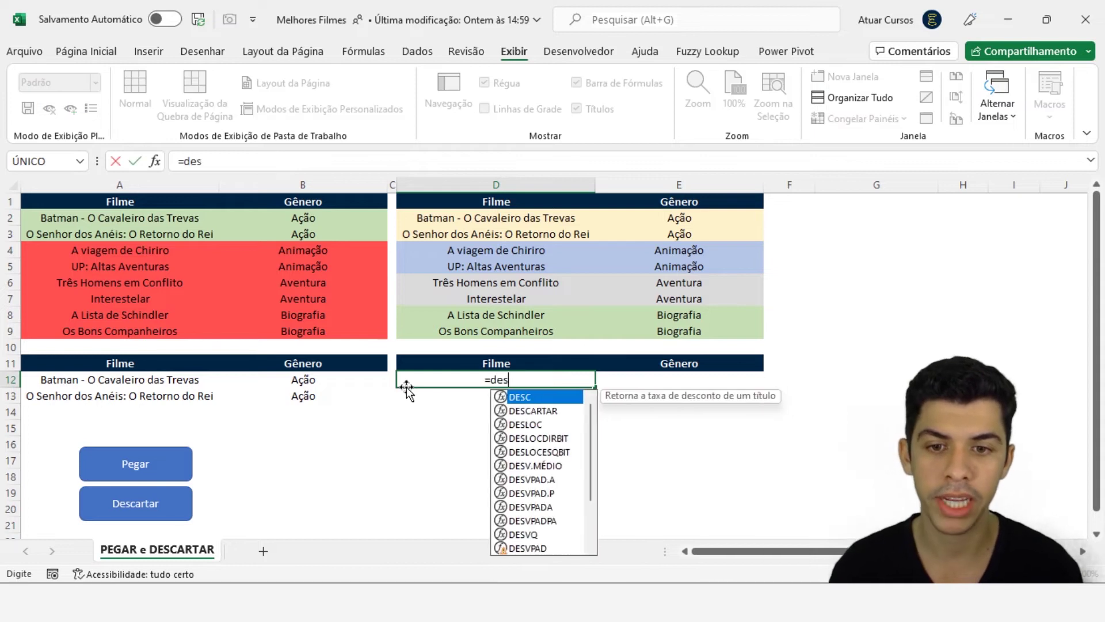
type("car")
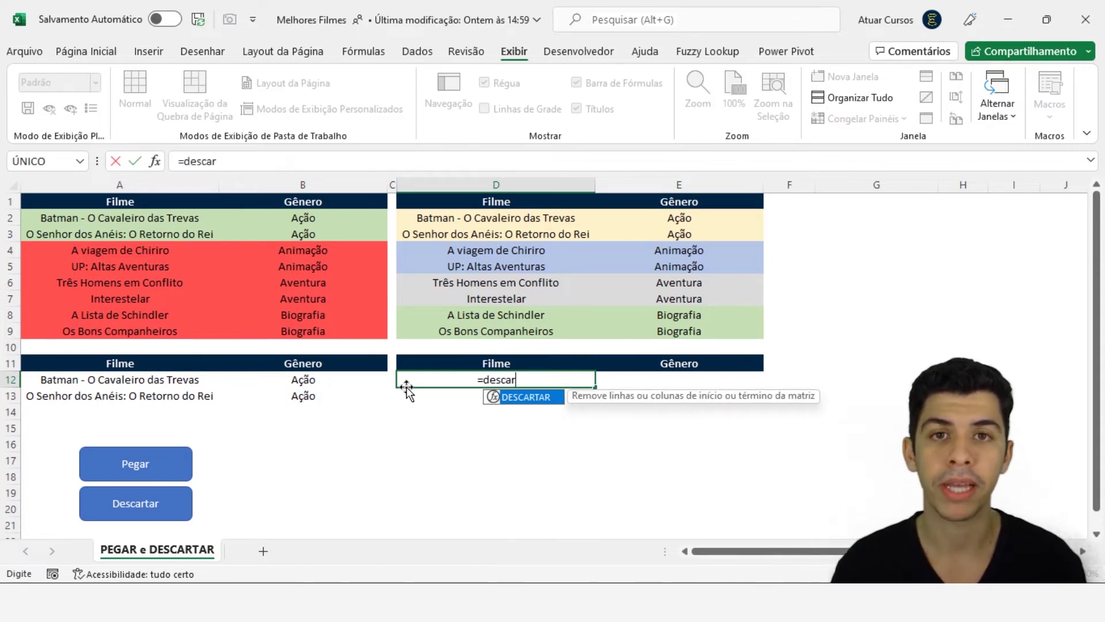
key("Tab")
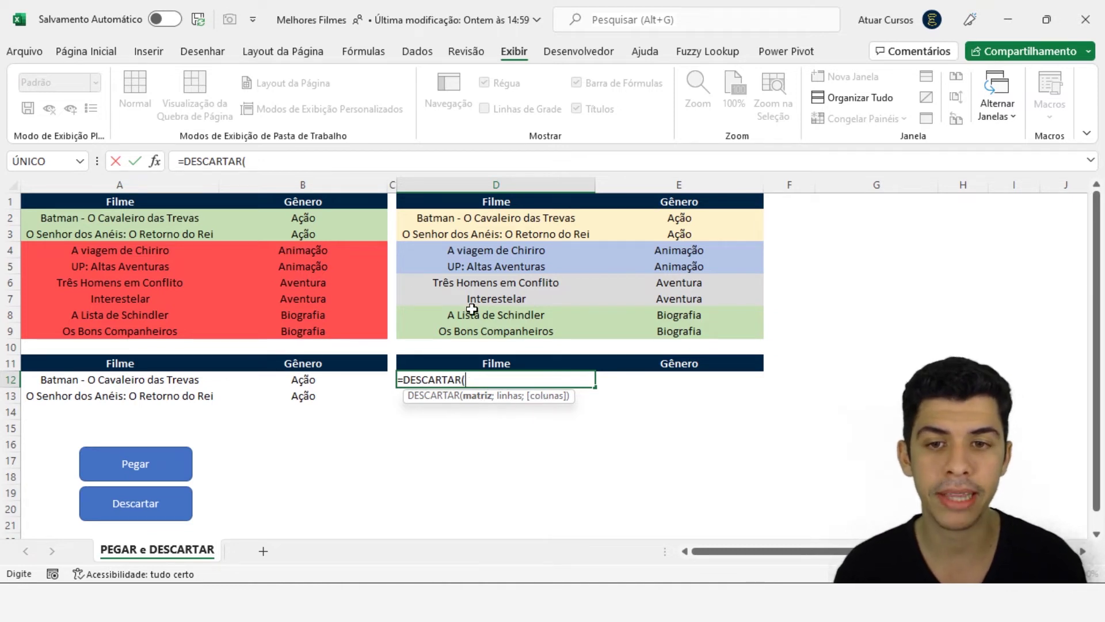
left_click_drag(454, 218, 691, 328)
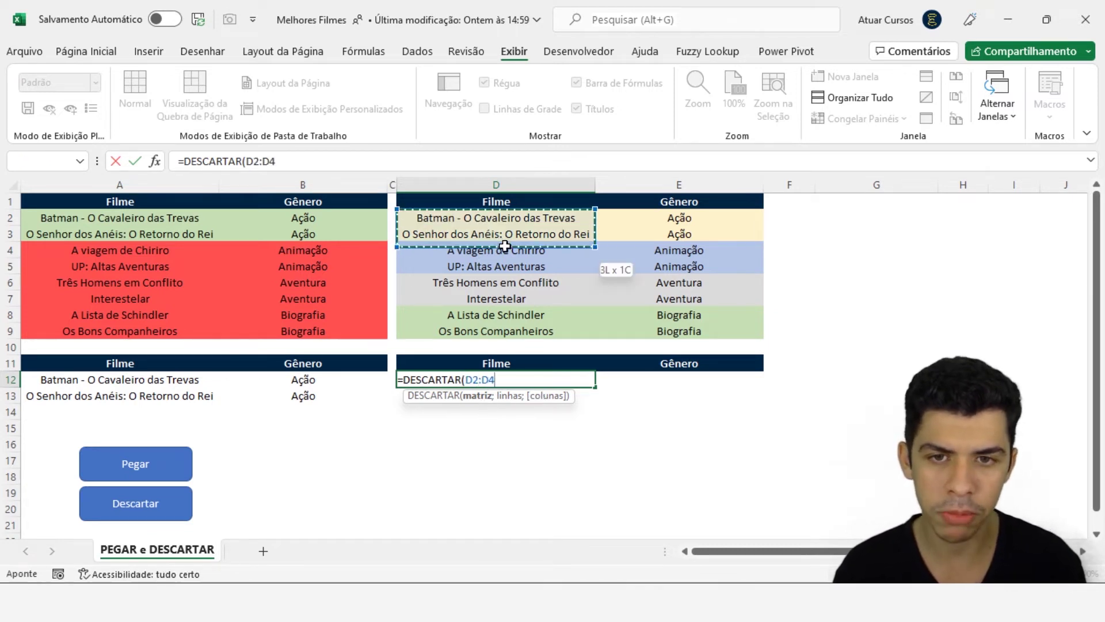
left_click_drag(495, 217, 678, 333)
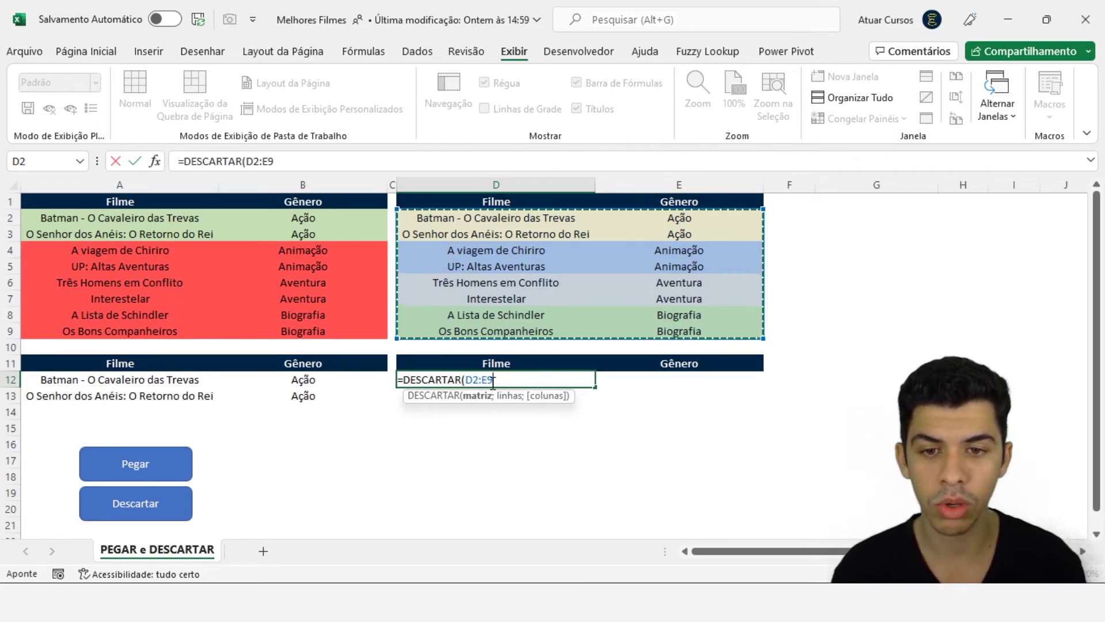
type(";")
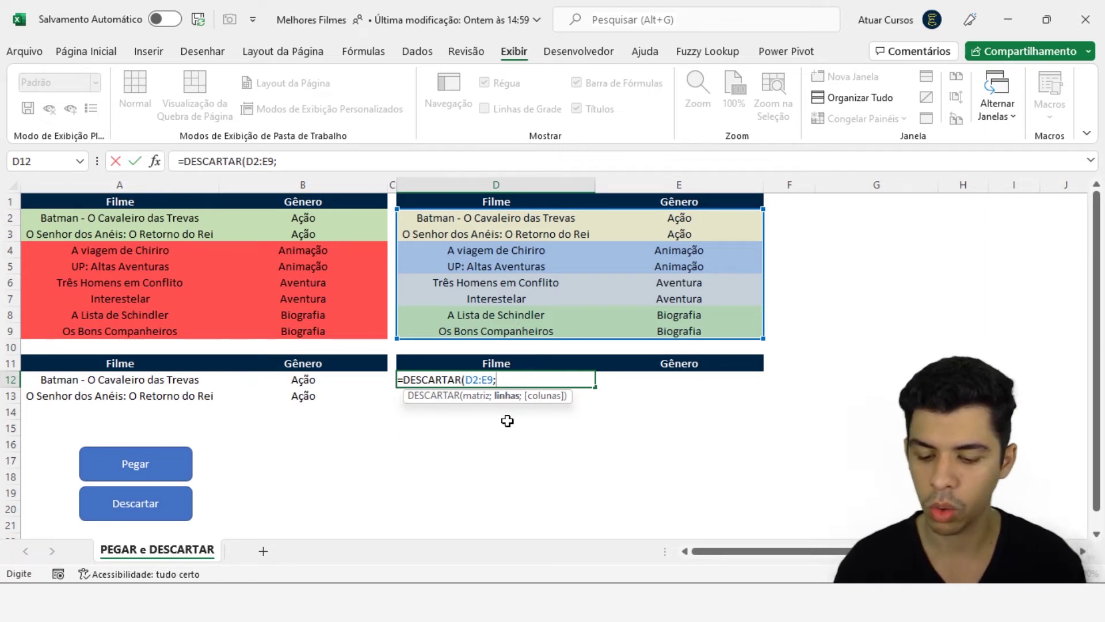
type("4;")
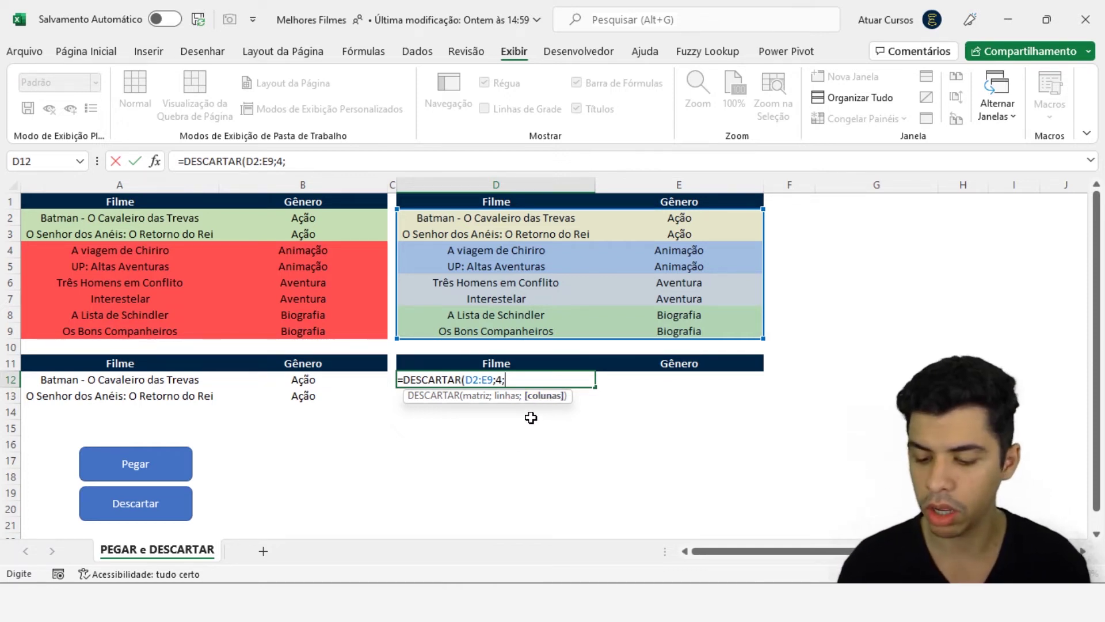
type("2")
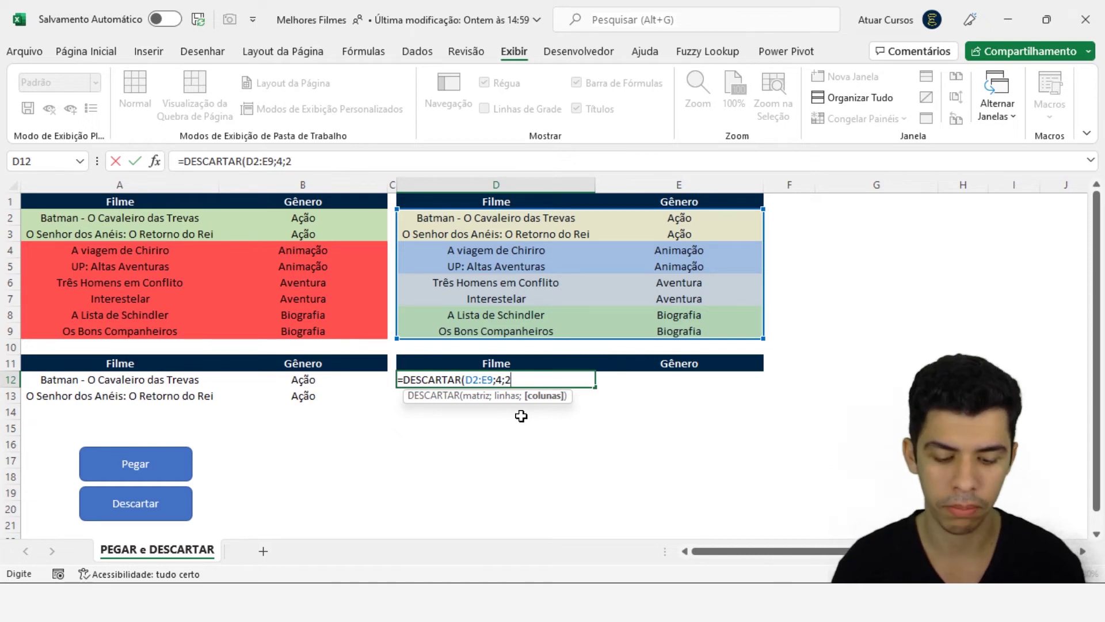
type(")")
key("Return")
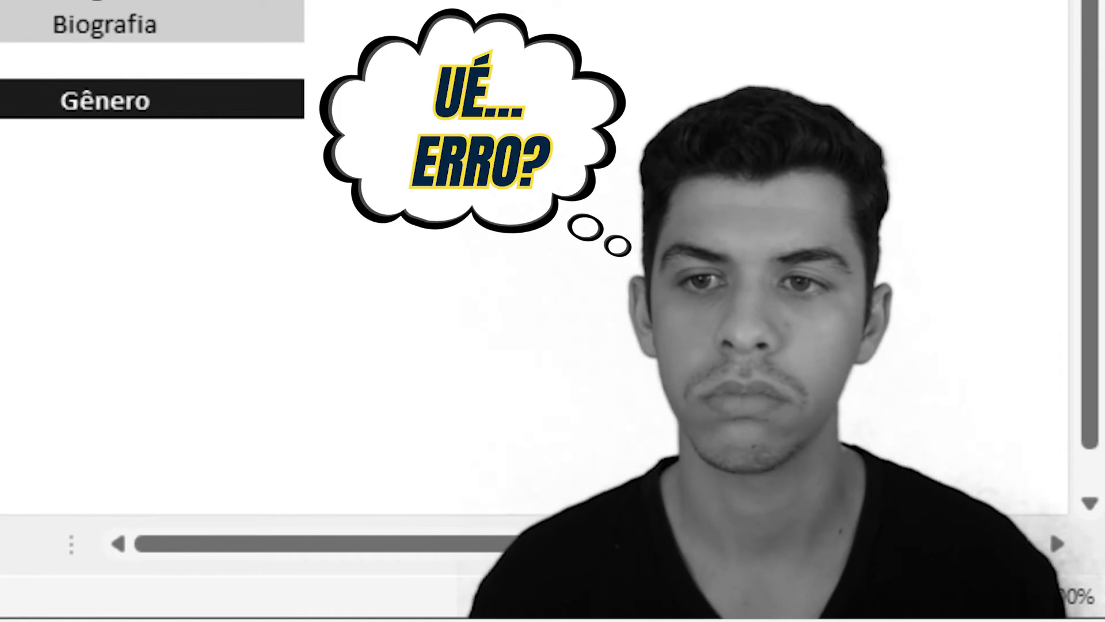
Step: Close the D12 formula as =DESCARTAR(D2:E9;4;2), then reopen it for editing
left_click(152, 23)
type("=DESCARTAR(D2:E9;4;2")
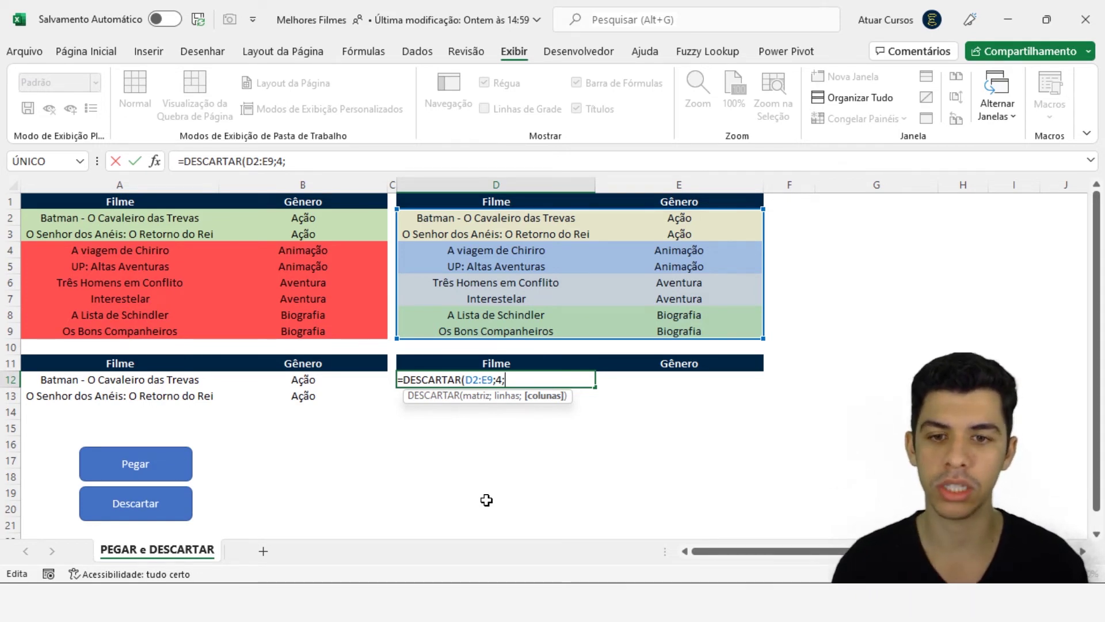
type(")")
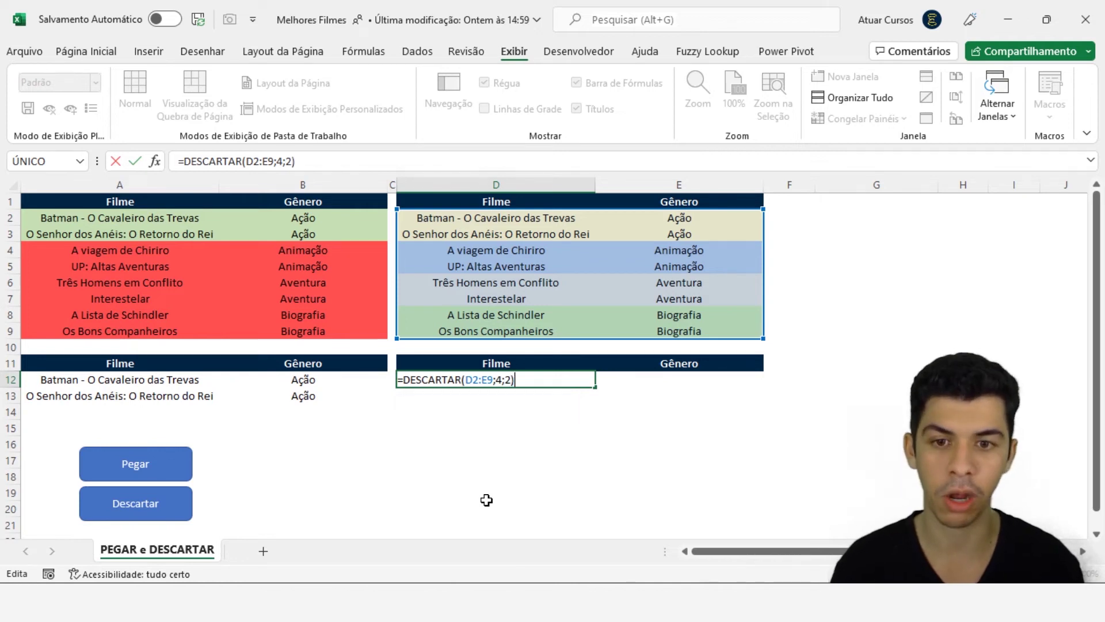
key("ctrl+Return")
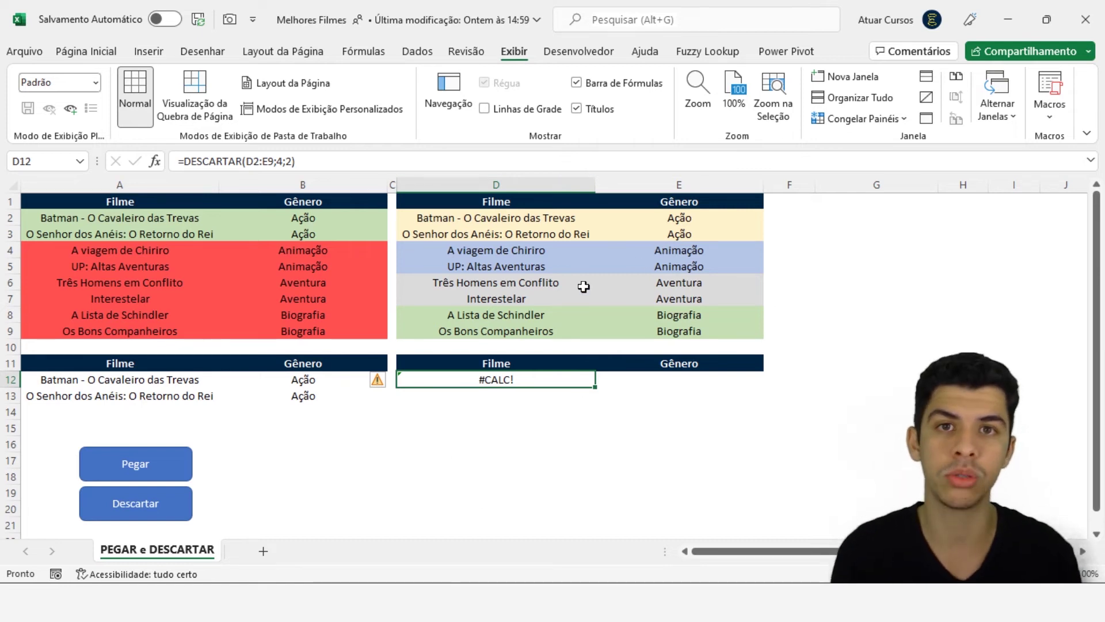
double_click(519, 391)
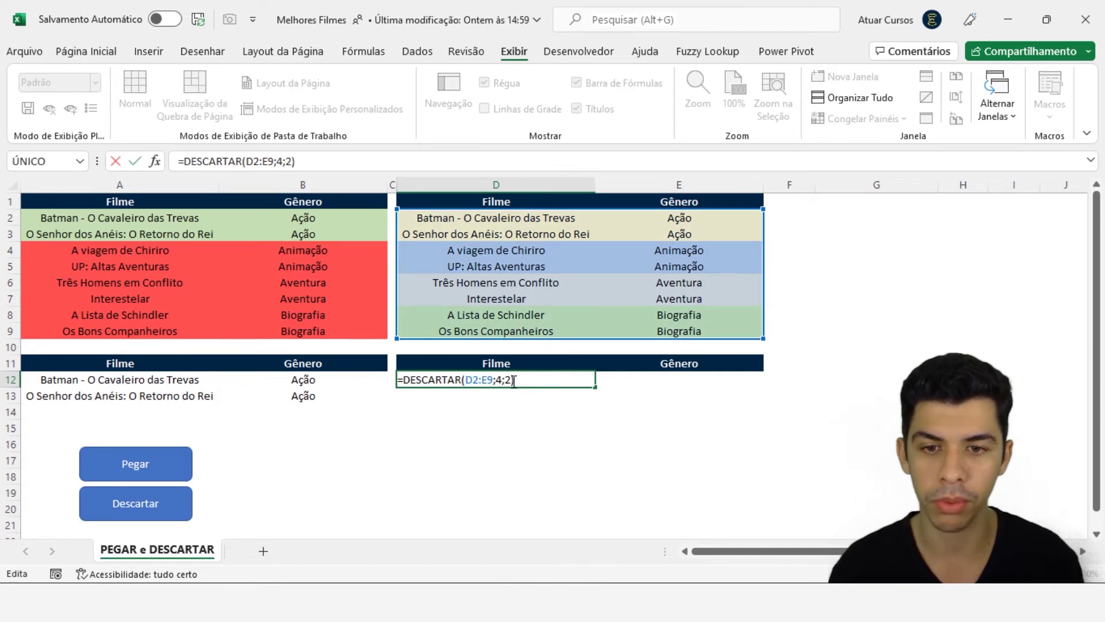
Step: Change D12 to =DESCARTAR(D2:E9;4;1) so it lists only the four genres
key("BackSpace")
key("BackSpace")
type("1")
key("Return")
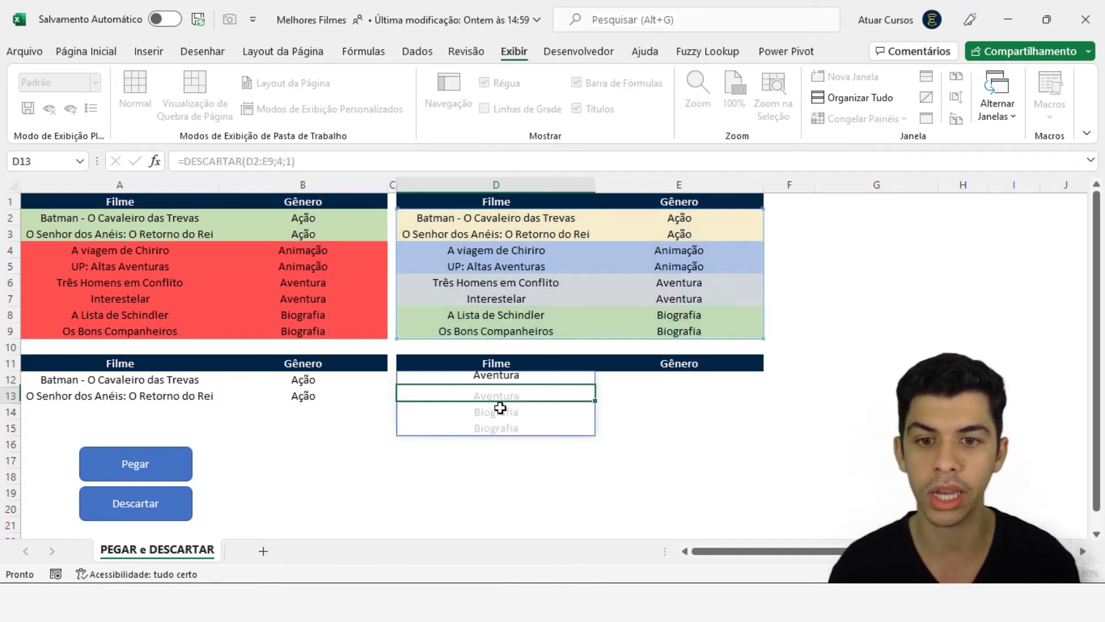
left_click_drag(497, 377, 496, 429)
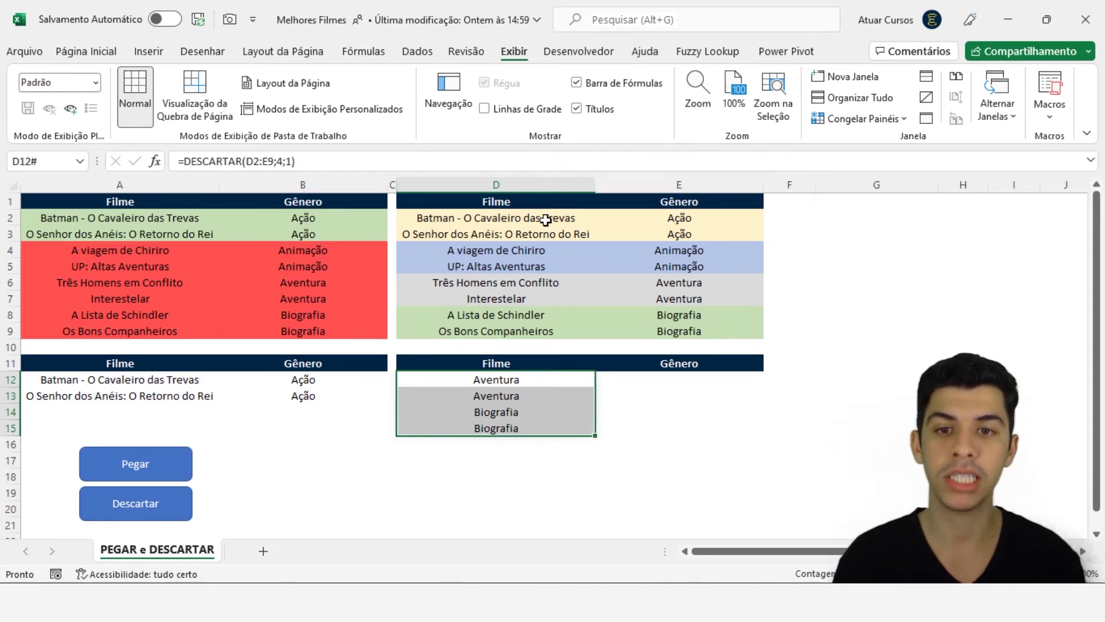
left_click_drag(546, 220, 570, 331)
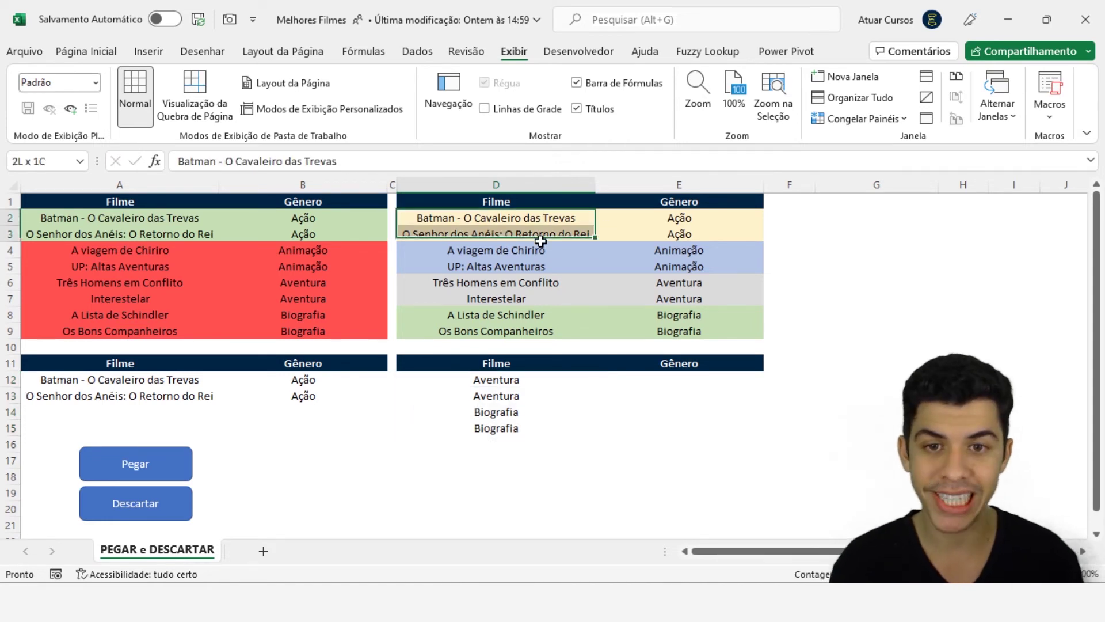
left_click(610, 304)
left_click_drag(495, 218, 497, 331)
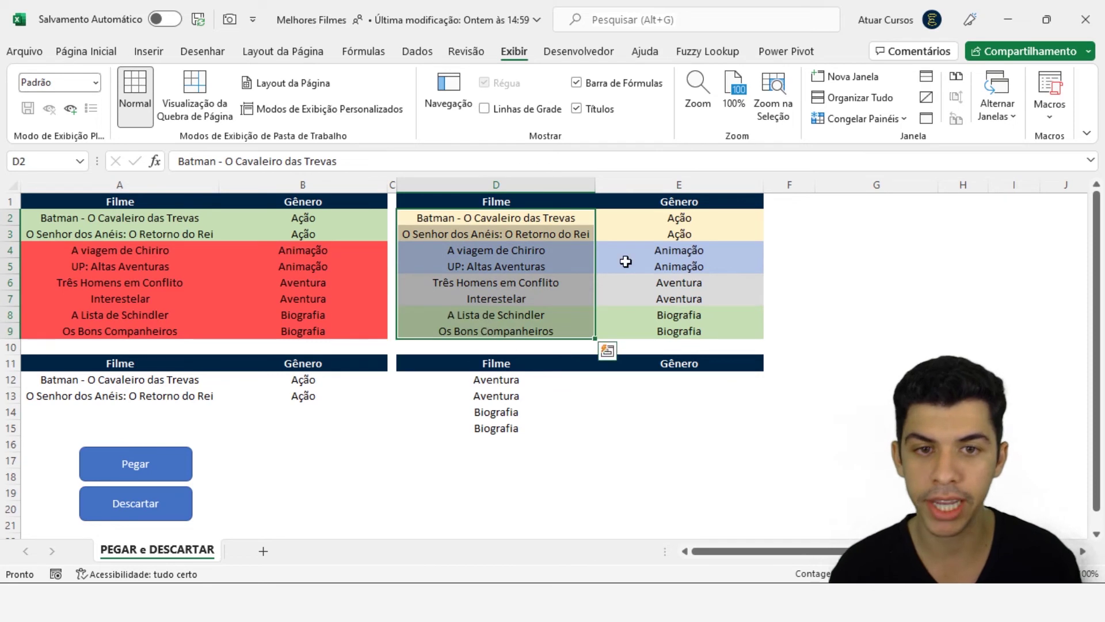
left_click_drag(665, 221, 634, 331)
Step: Change A12 to =PEGAR(A2:B9;2;1) so it shows only two film titles
left_click(183, 396)
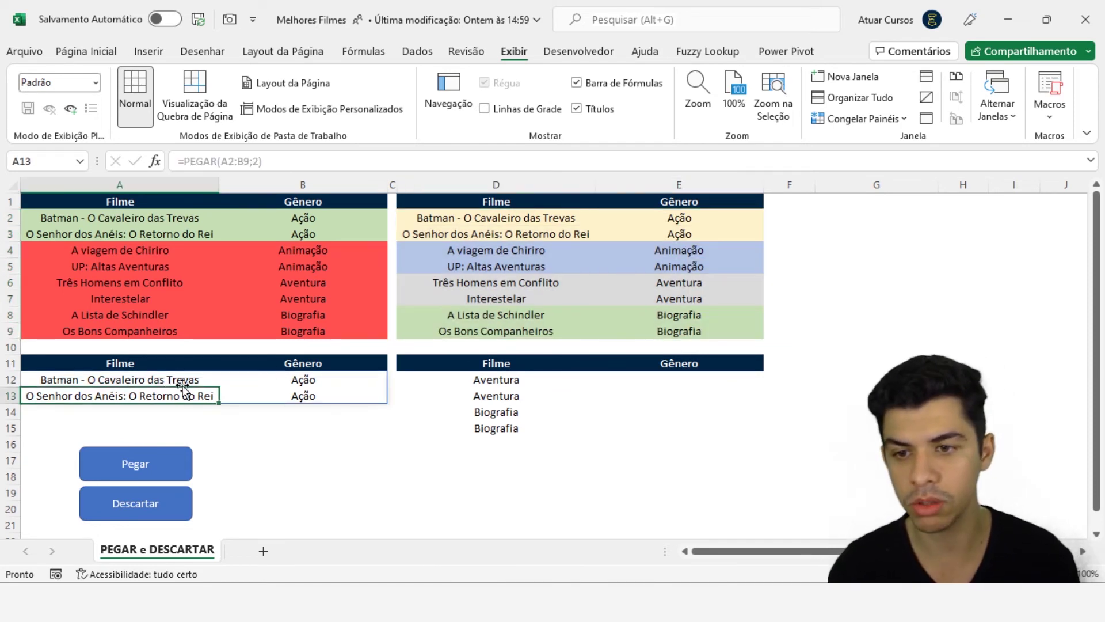
double_click(190, 383)
key("BackSpace")
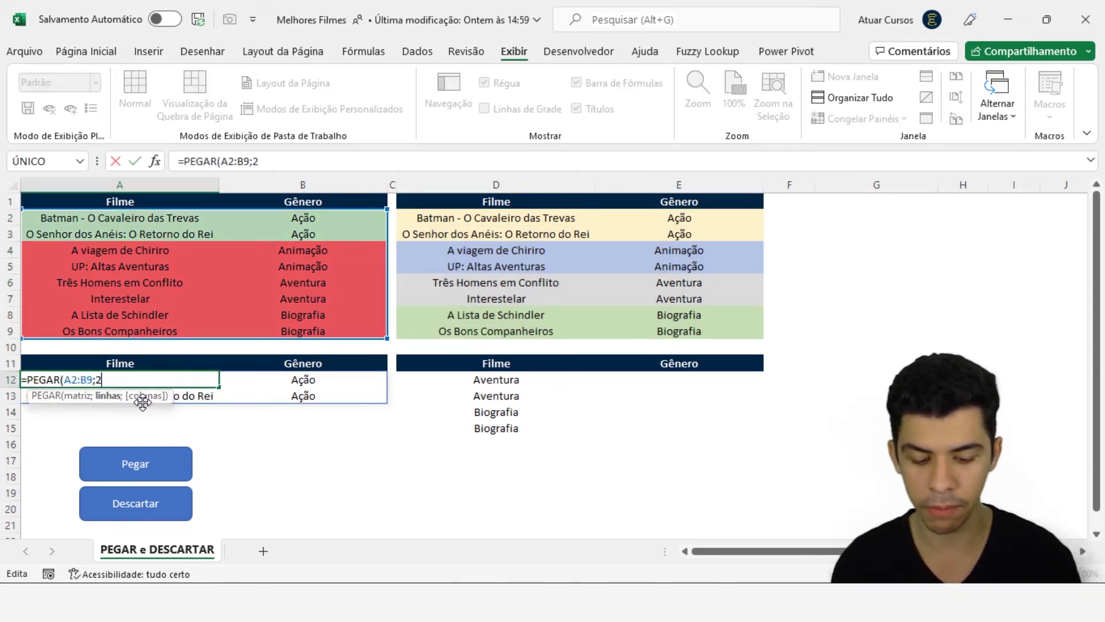
type(";1)")
key("ctrl+Return")
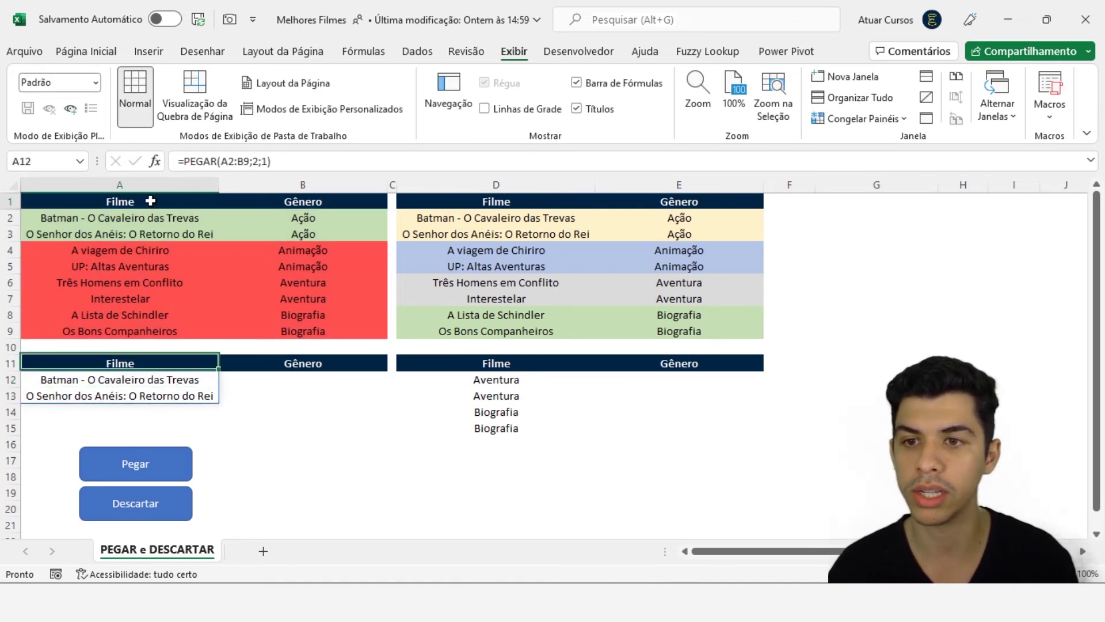
Step: Change D12 to =DESCARTAR(D2:E9;4) to list the last four films with genres
left_click_drag(153, 202, 151, 332)
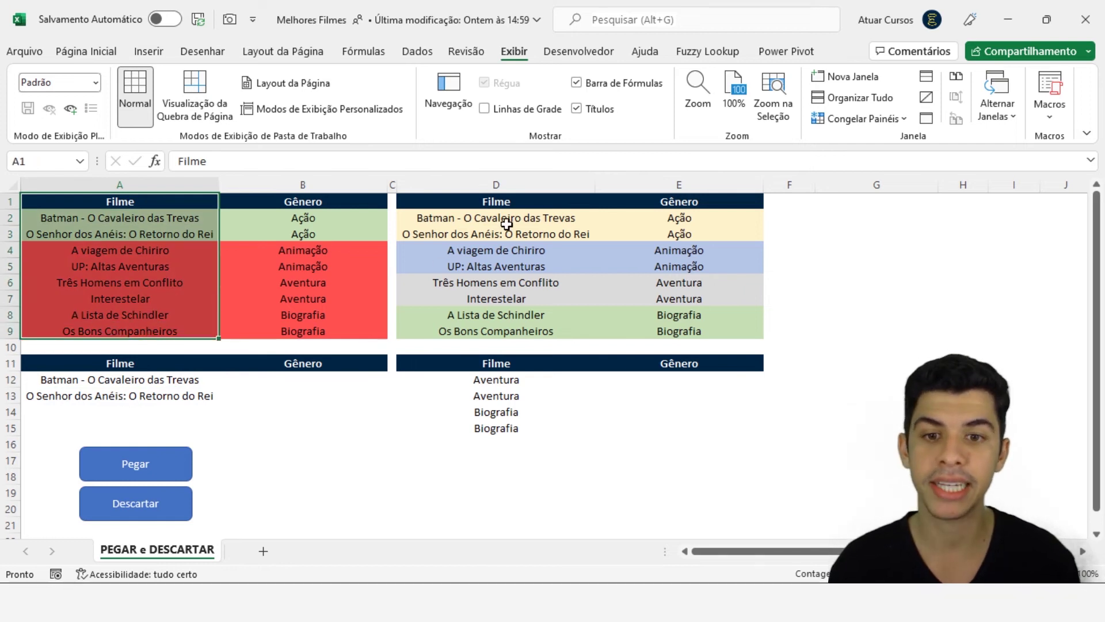
left_click_drag(504, 209, 497, 333)
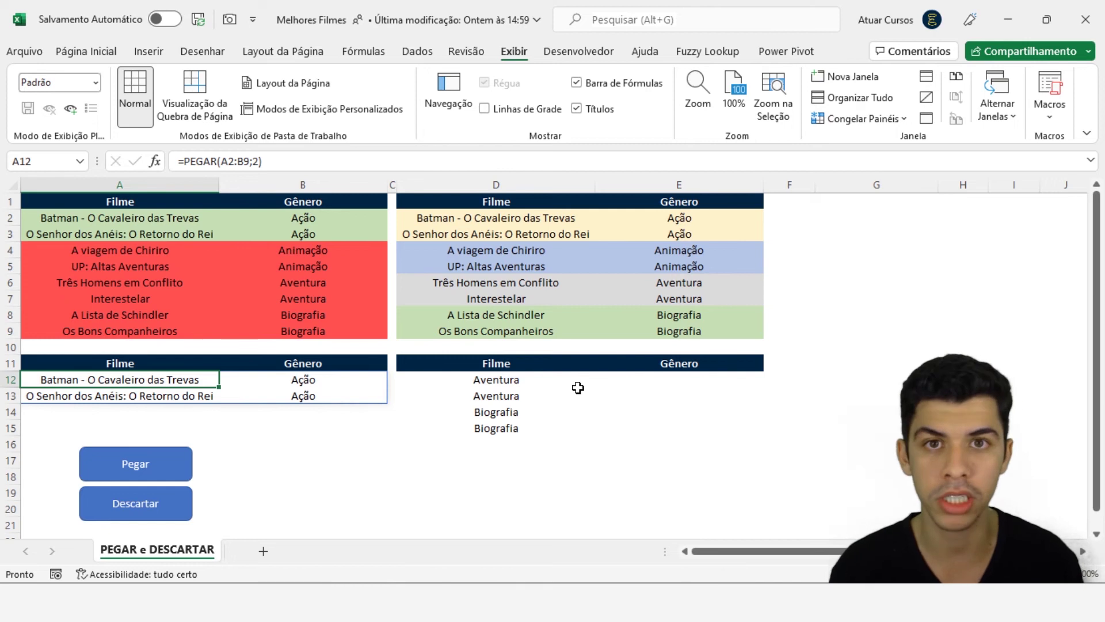
left_click(530, 379)
left_click(293, 162)
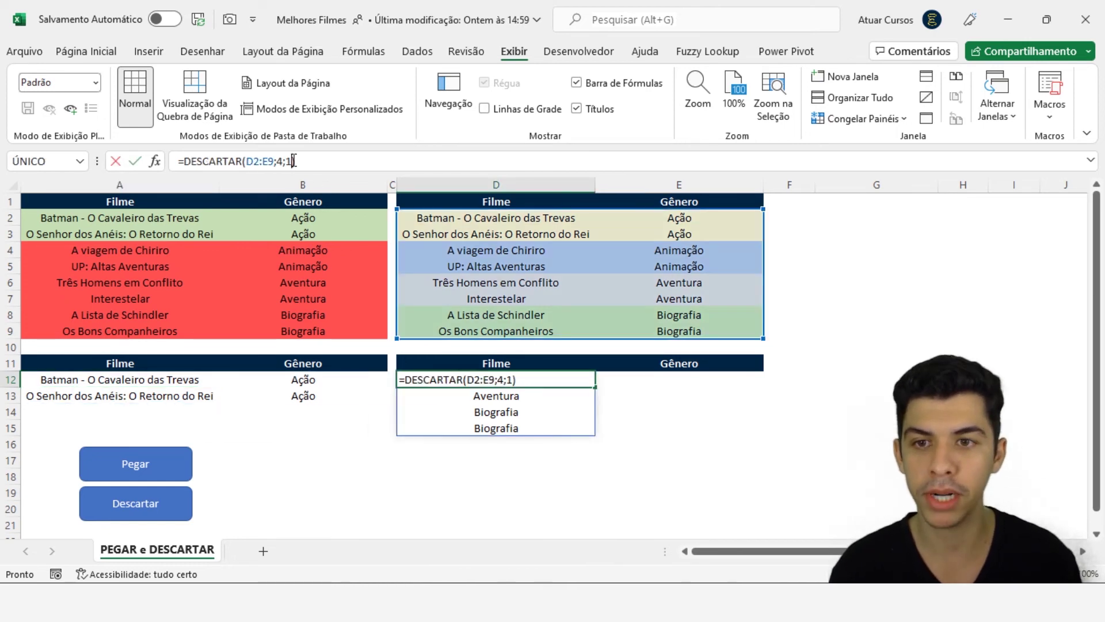
key("BackSpace")
key("BackSpace")
key("BackSpace")
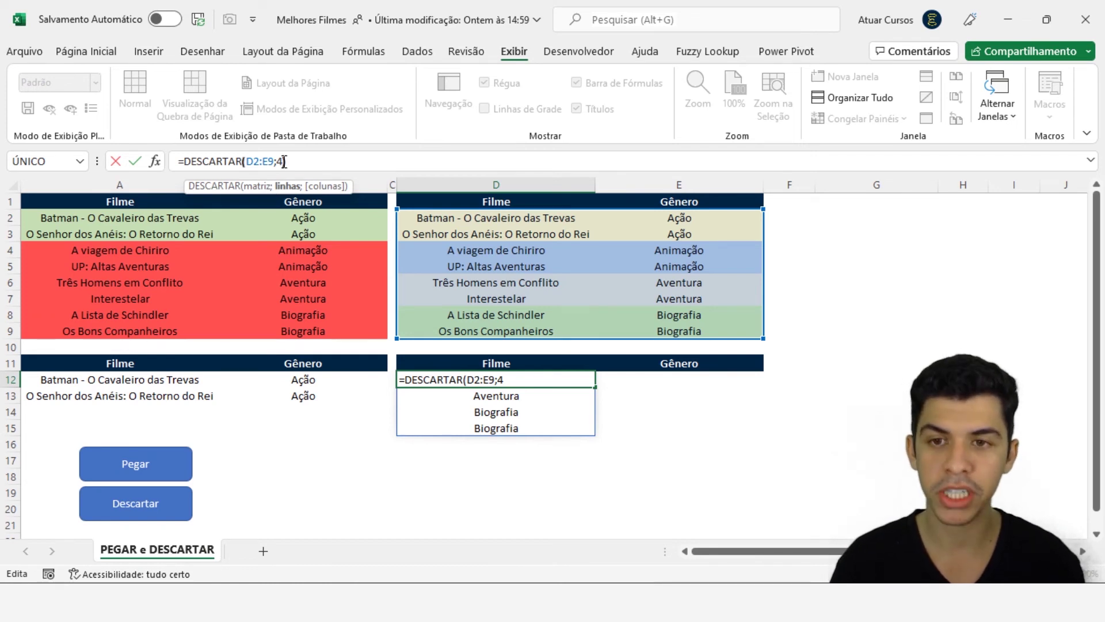
type(")")
key("Return")
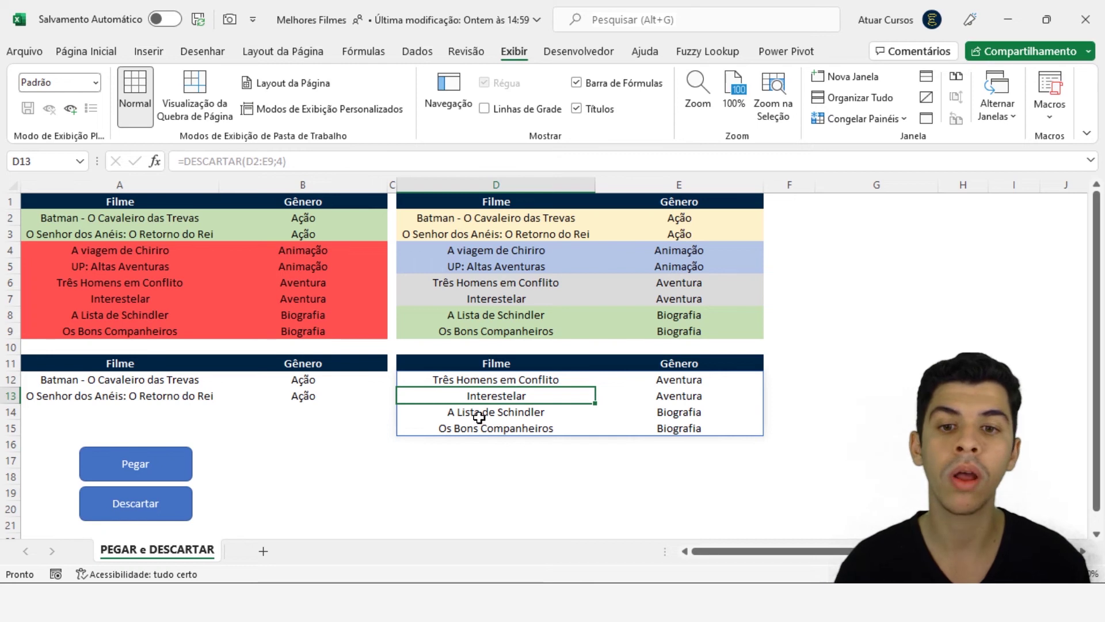
Step: Run the Descartar macro to colour discarded rows red and kept rows D6:E9 green
left_click(133, 503)
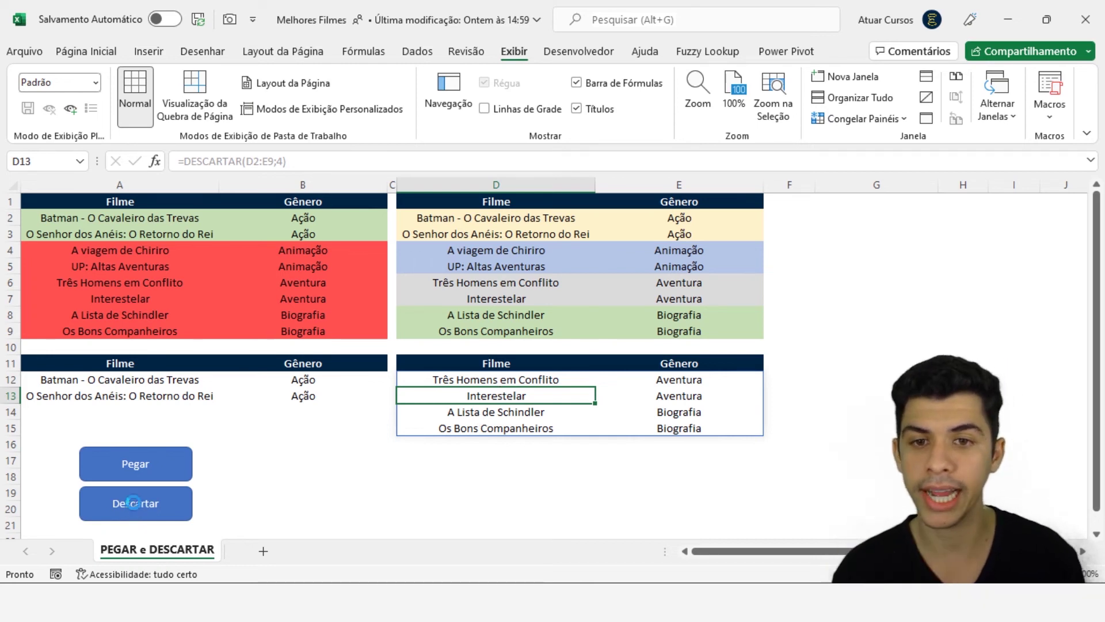
left_click(546, 302)
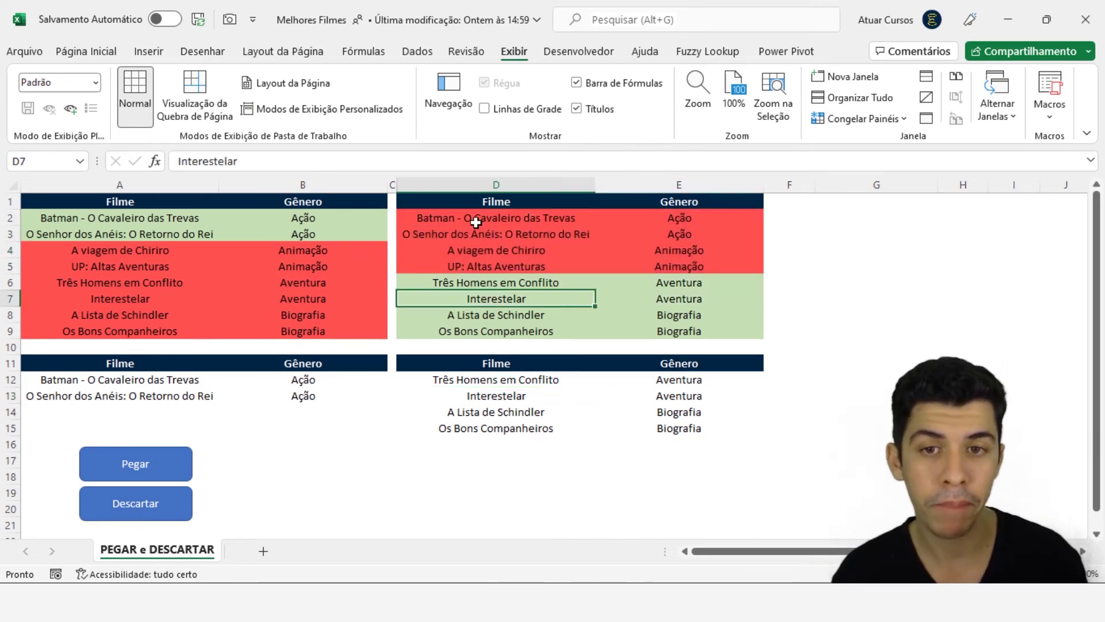
mouse_move(478, 282)
left_mouse_down()
mouse_move(706, 345)
mouse_move(706, 332)
left_mouse_up()
Step: Highlight the rows-to-drop argument 4 in D12's formula, then exit without changes
left_click(480, 379)
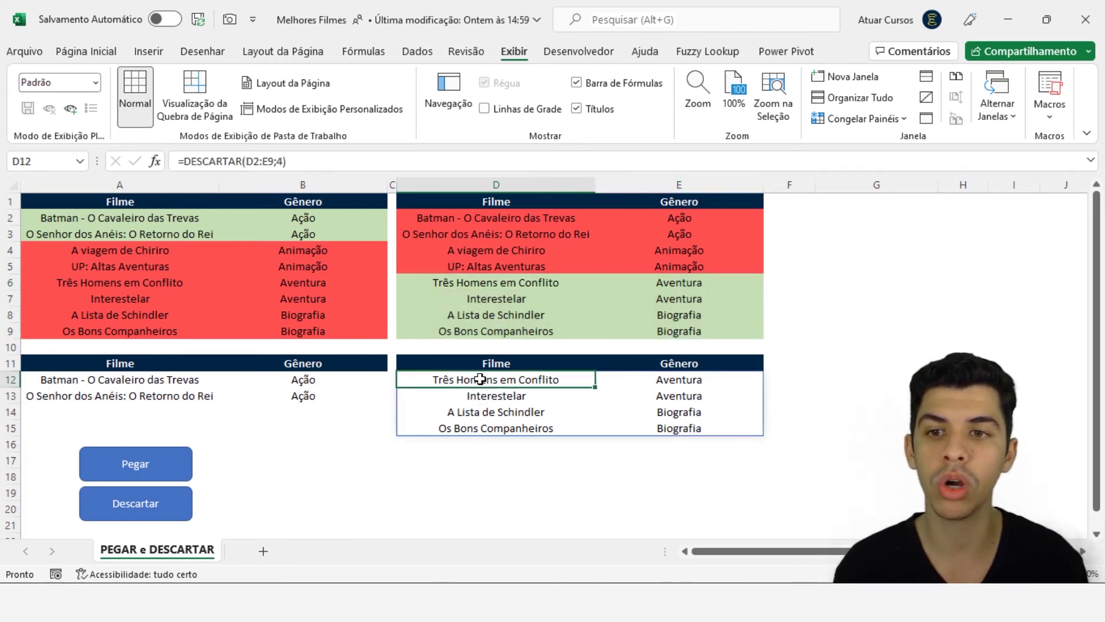
left_click(284, 161)
key("shift+Left")
key("shift+Left")
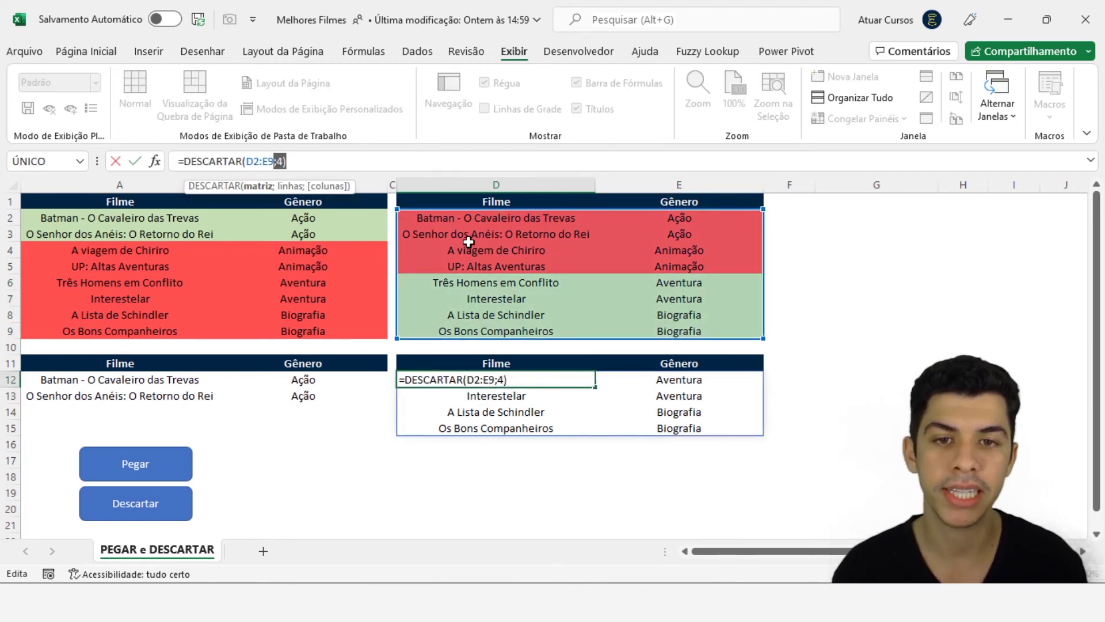
key("Escape")
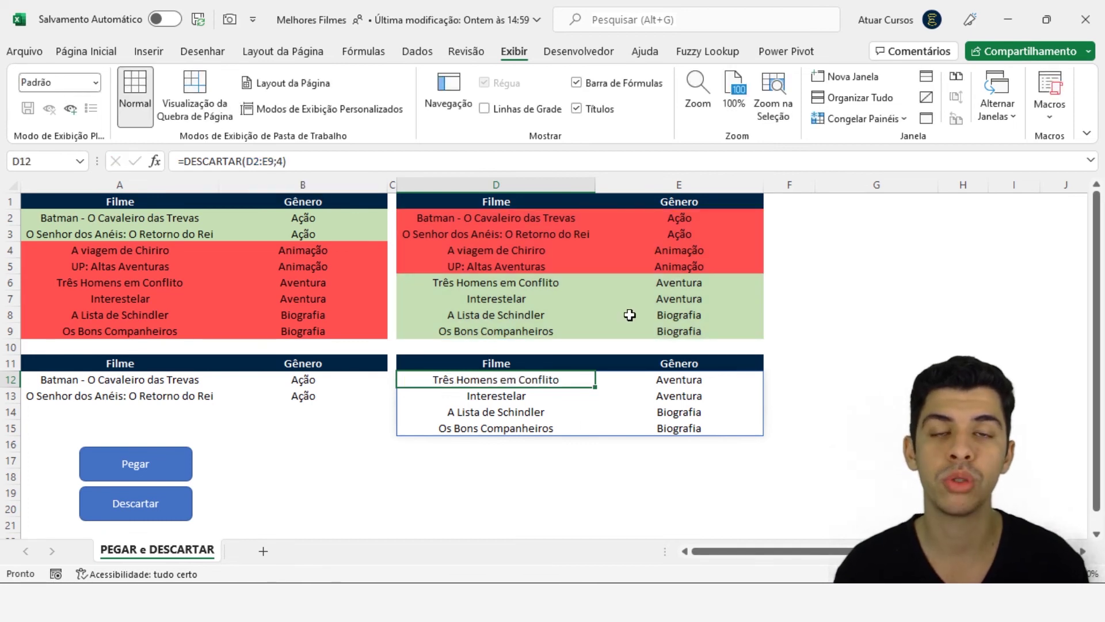